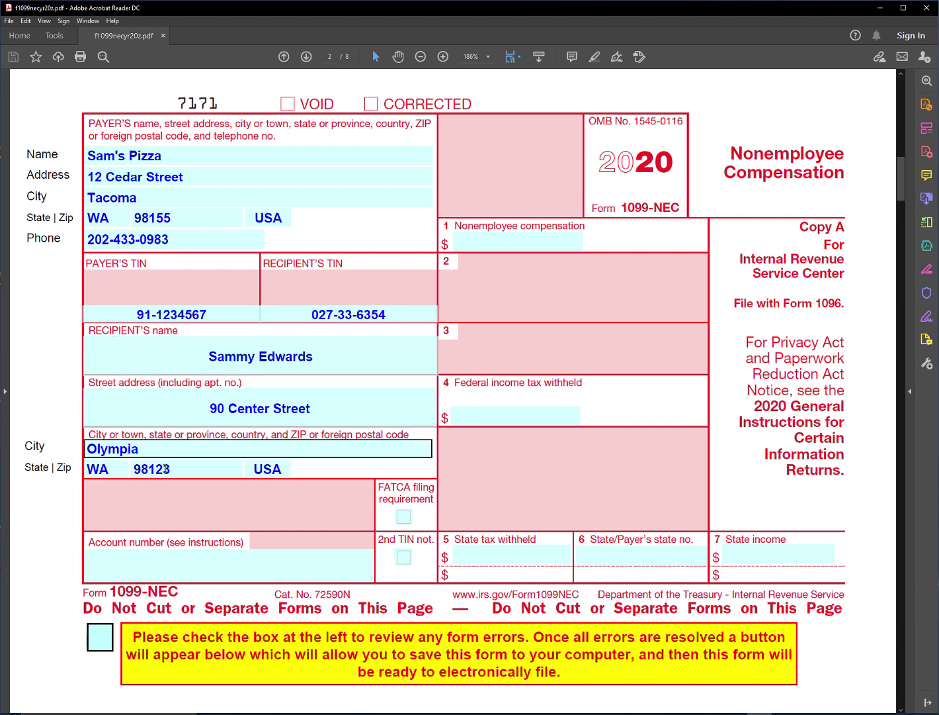
Enter 3210 in box 1 so nonemployee compensation reads 3,210.00.
click(516, 239)
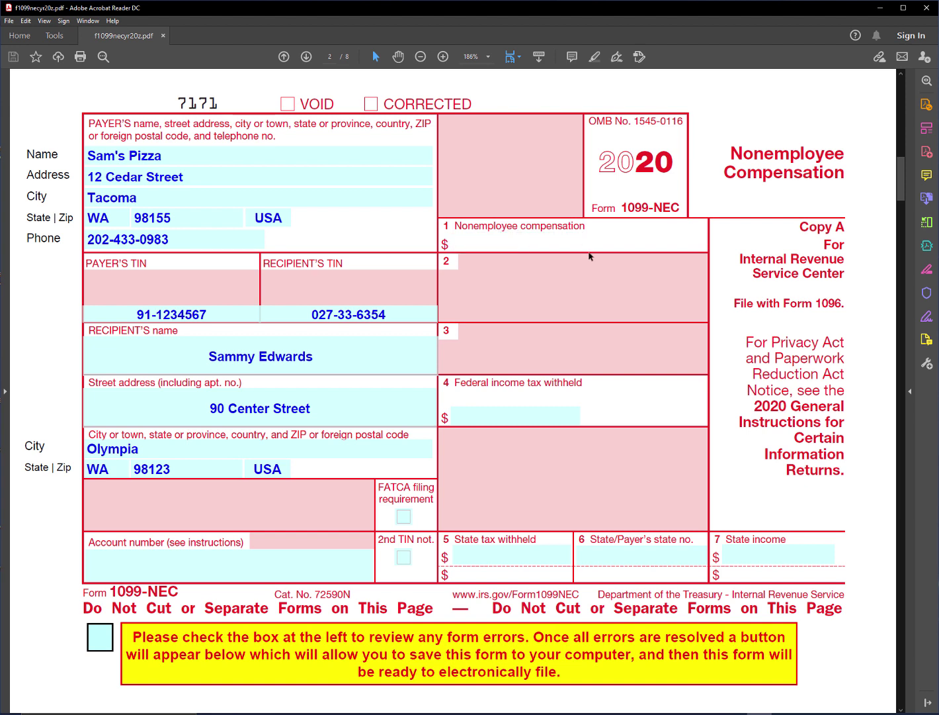
text(3210)
key(Return)
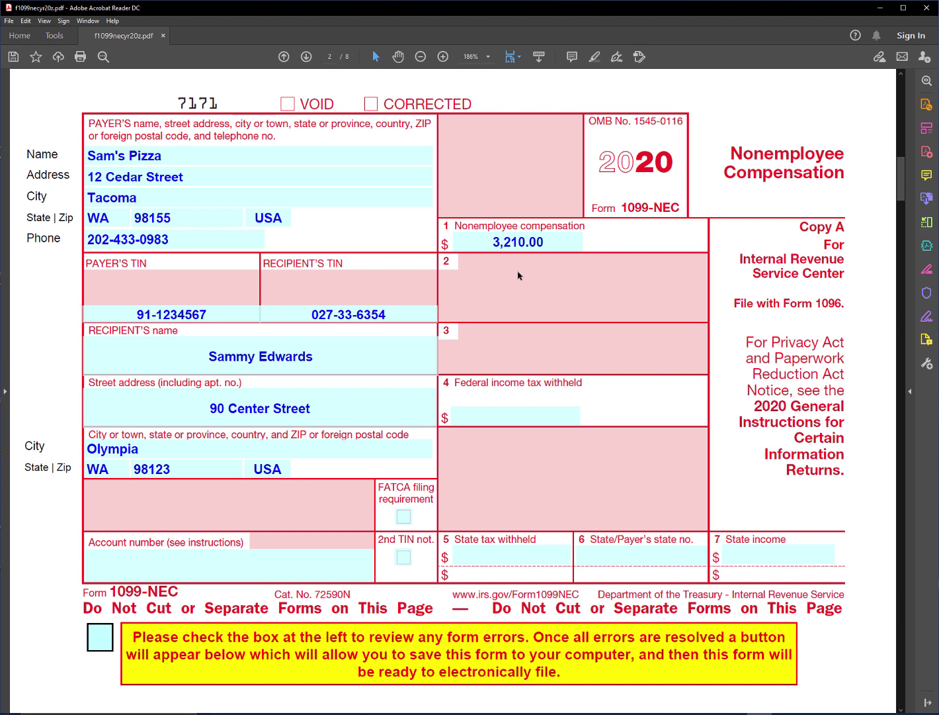
click(202, 159)
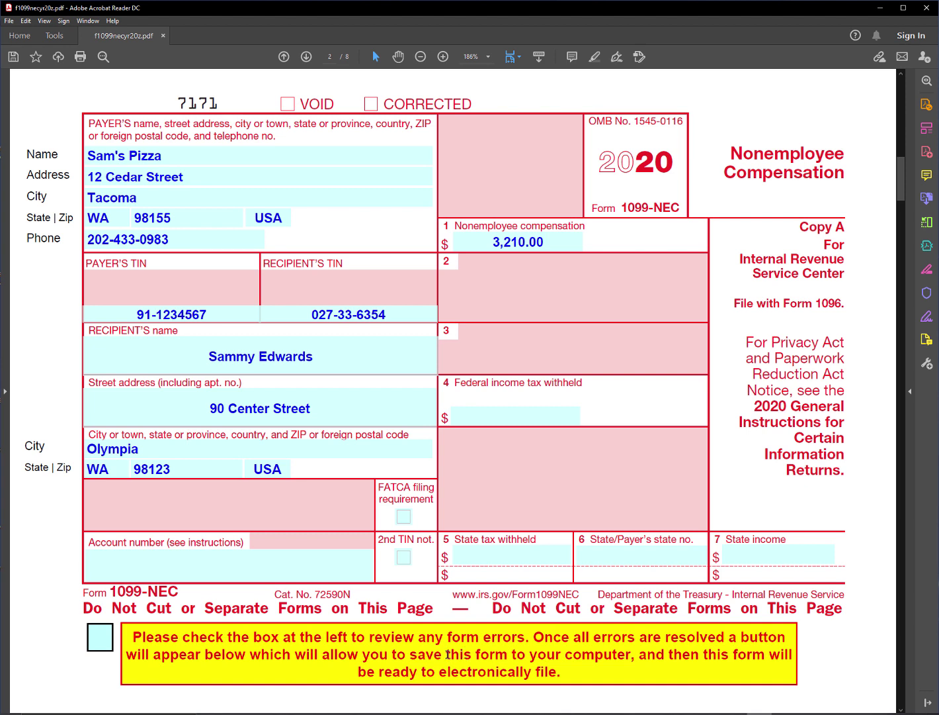
Tick the error review box and save the form over f1099necyr20z.pdf in Video.
click(102, 637)
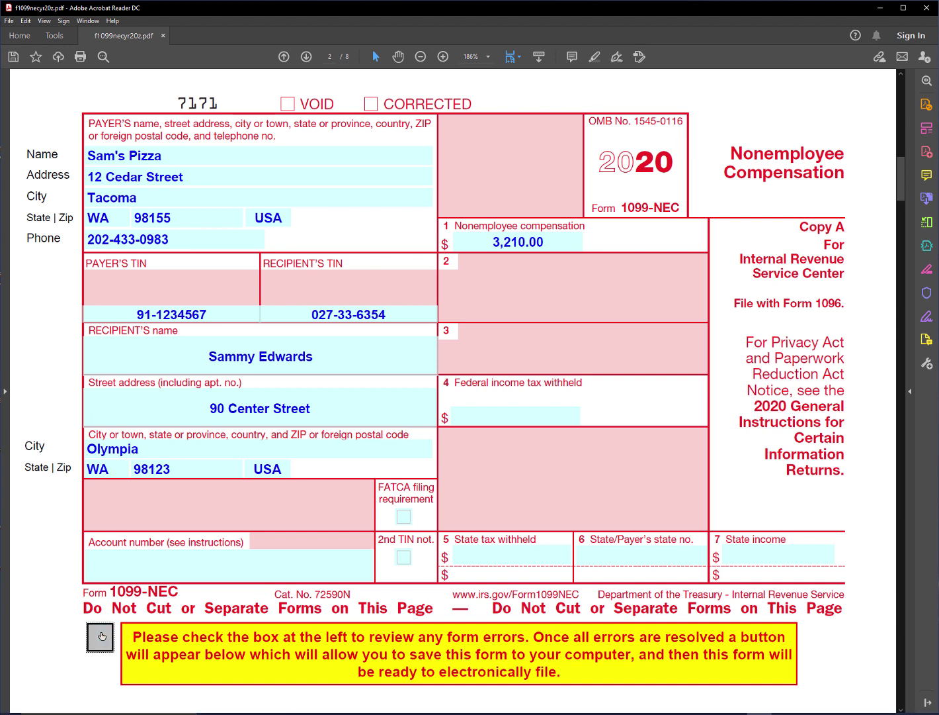
scroll(76, 625, down, 1)
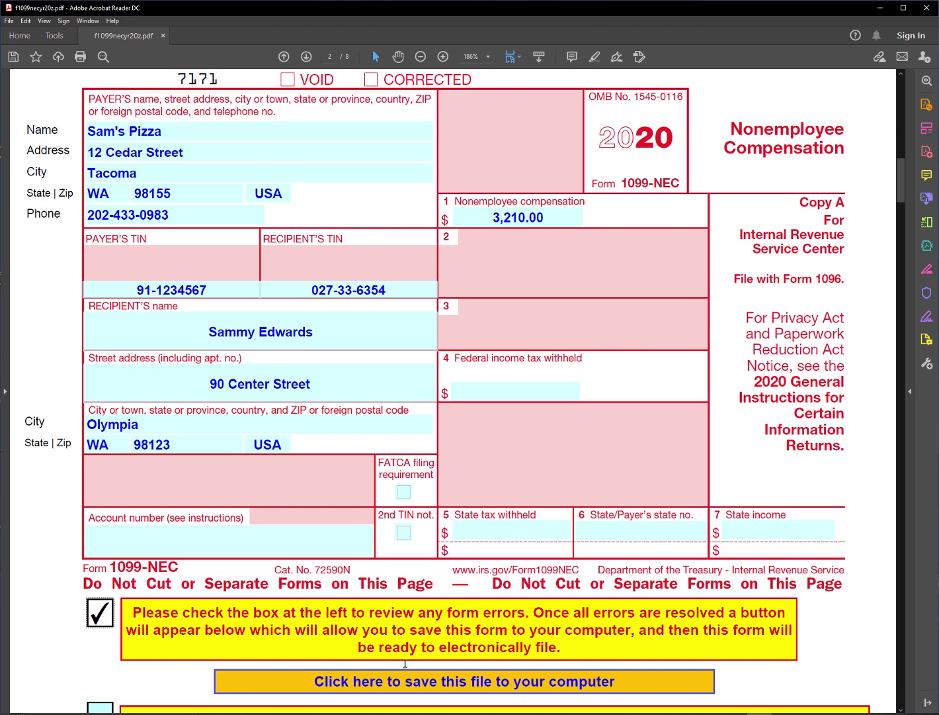
click(554, 682)
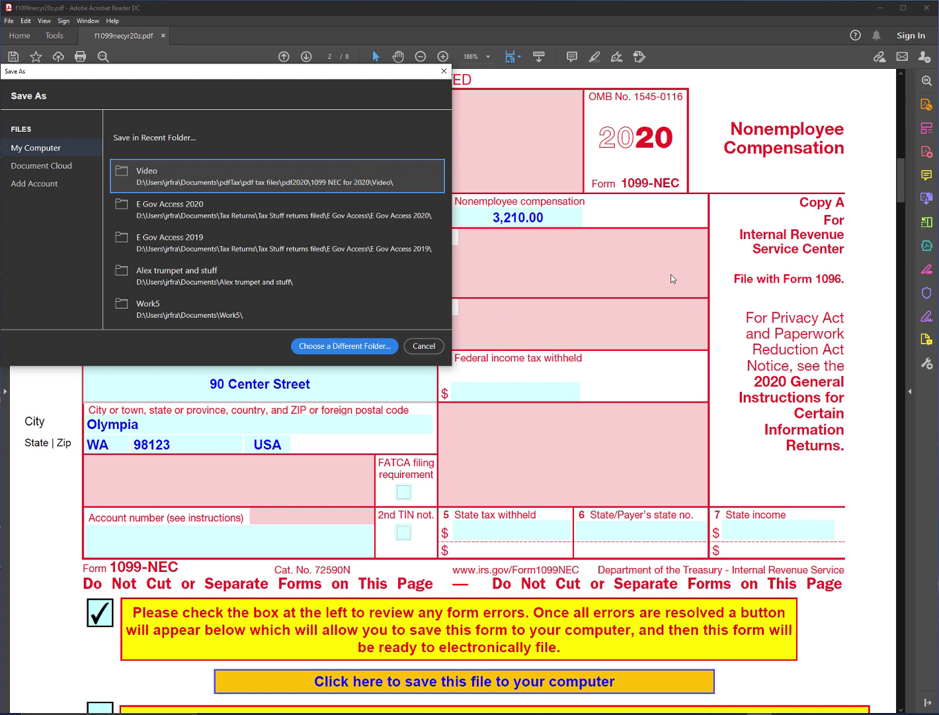
click(160, 174)
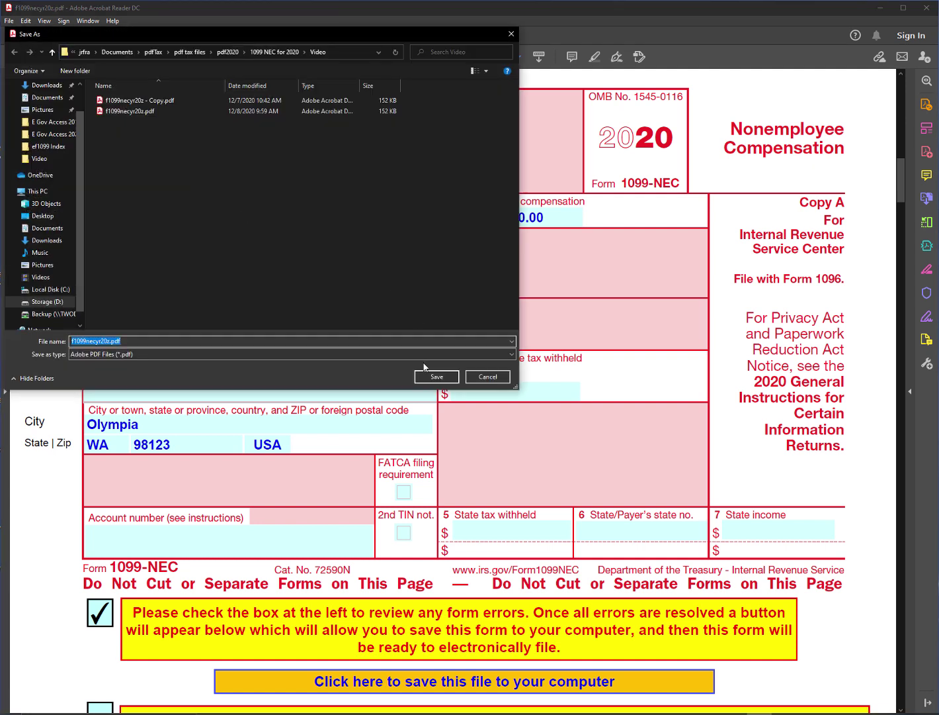
click(436, 377)
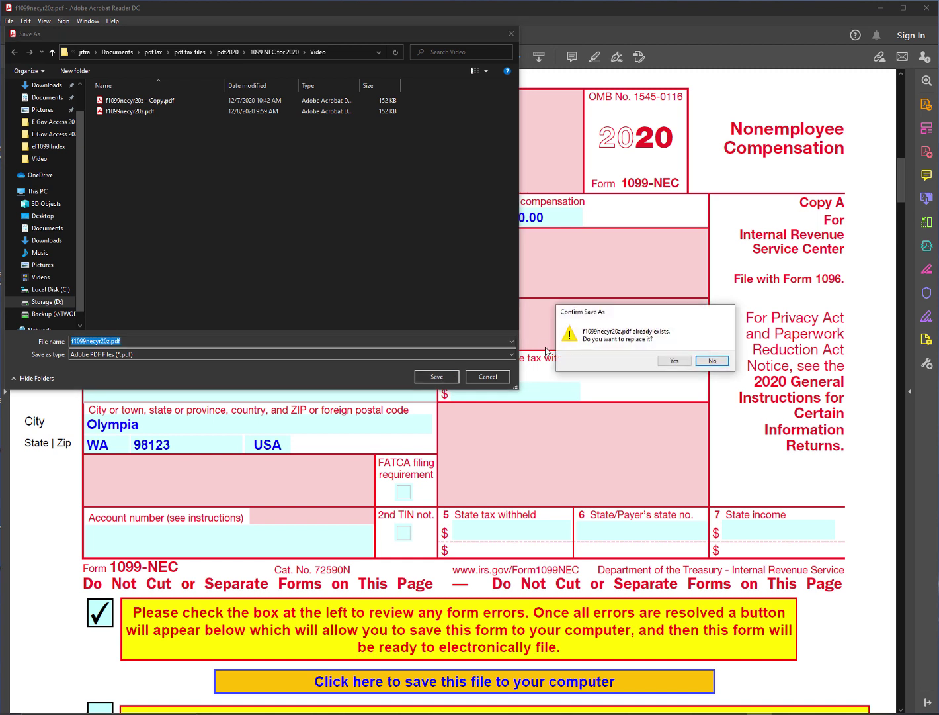
click(675, 360)
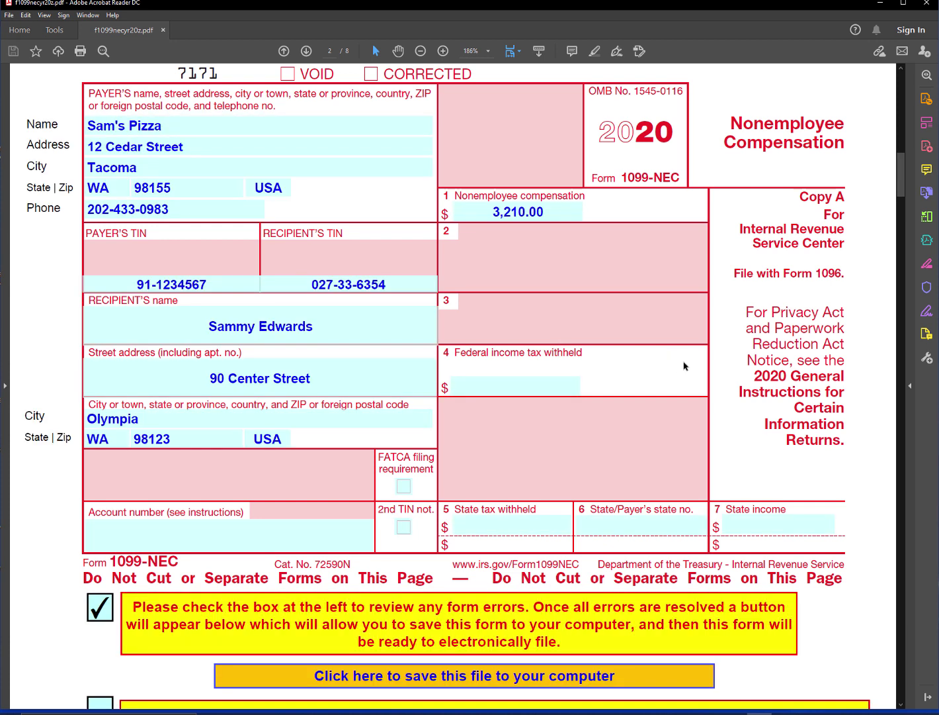
Tick the 'last form you're filing today' box to reveal the contact fields.
scroll(765, 308, down, 2)
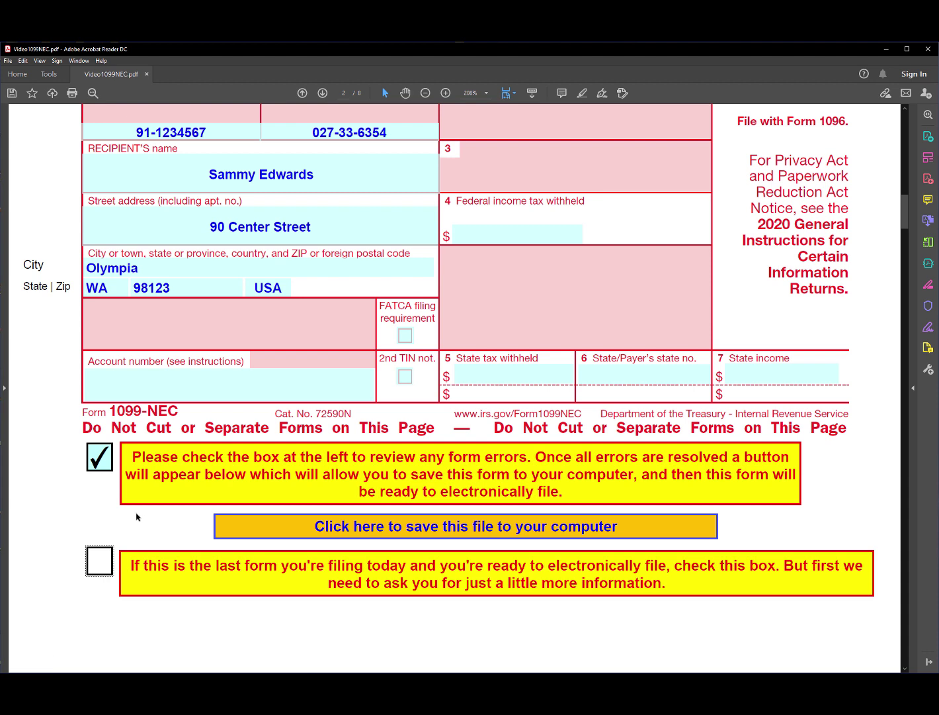
click(99, 561)
Fill in the contact's name and phone number in the e-file section.
scroll(99, 561, down, 3)
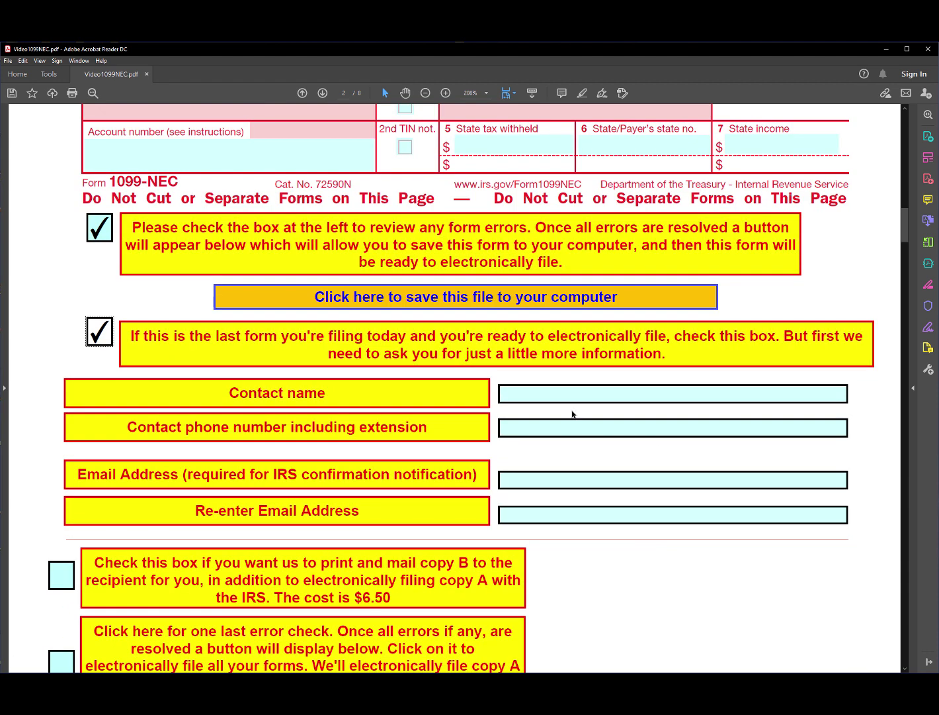
click(548, 399)
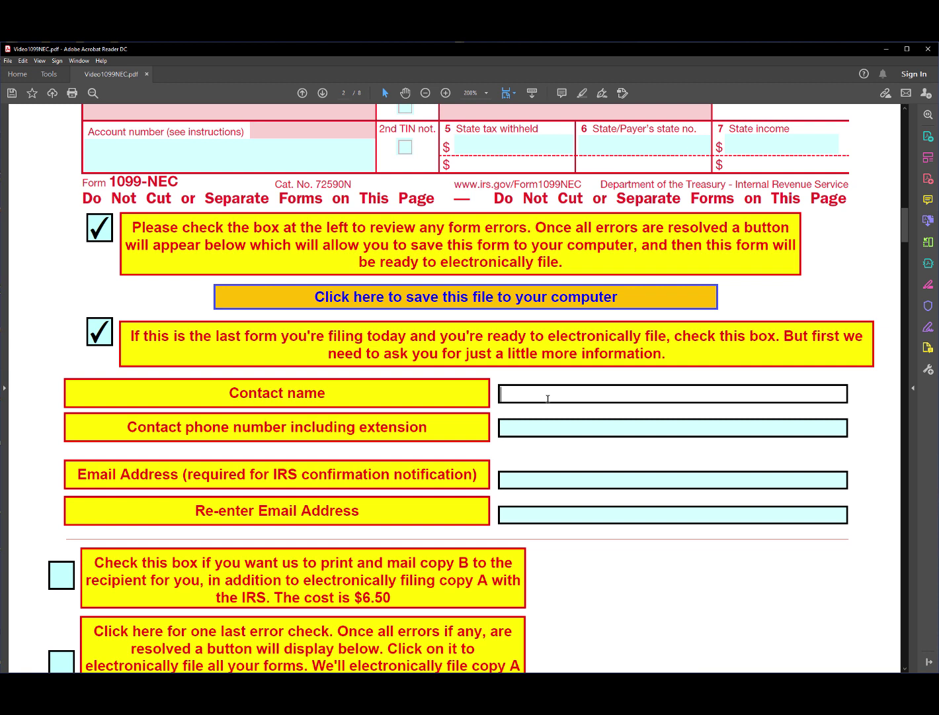
key(Return)
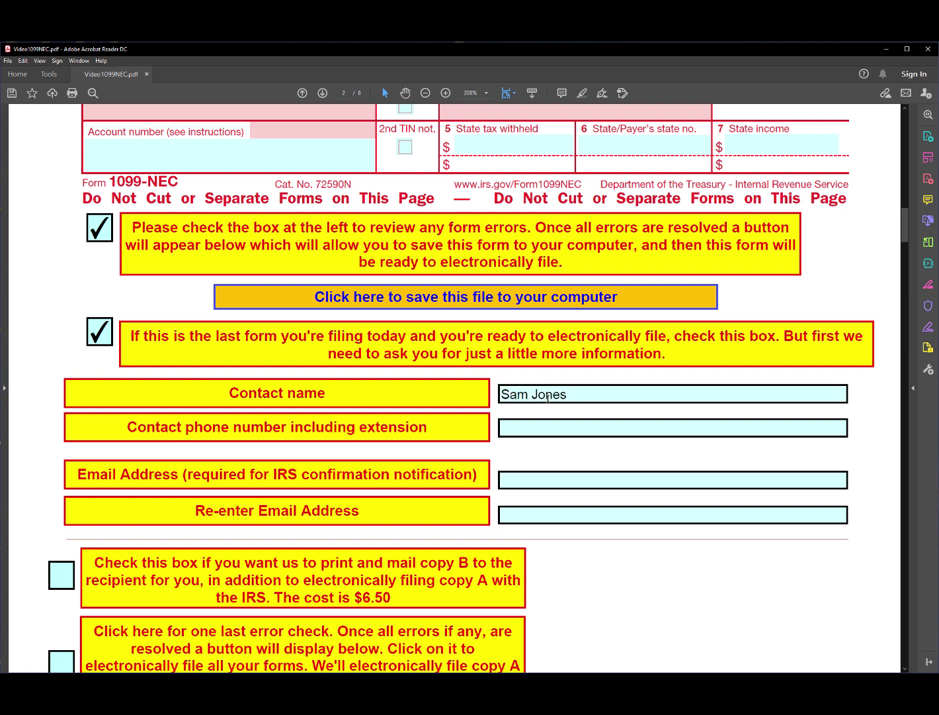
click(519, 433)
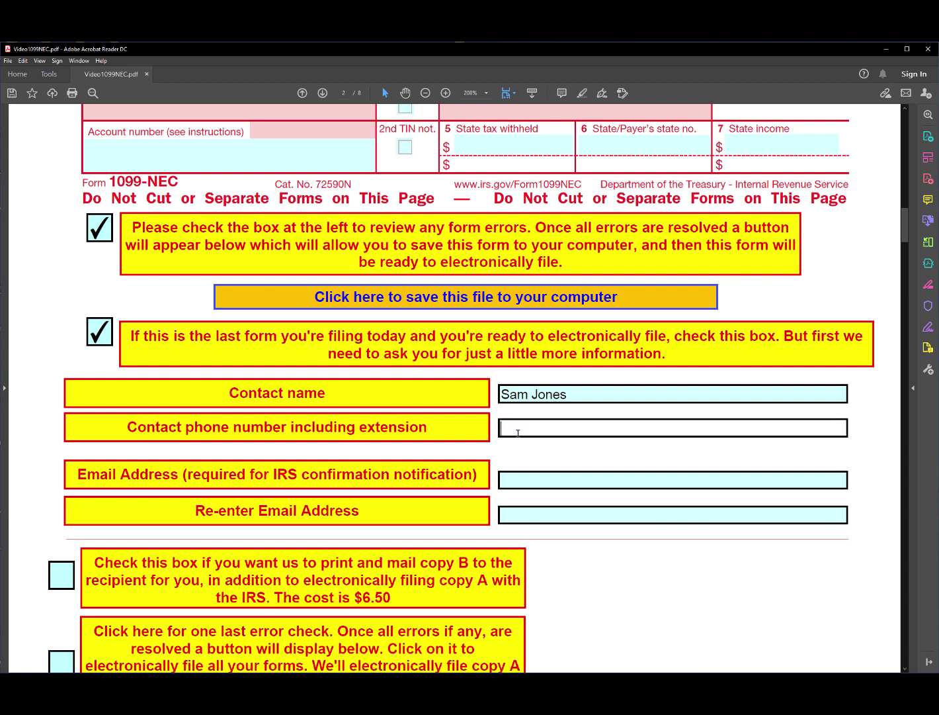
key(Return)
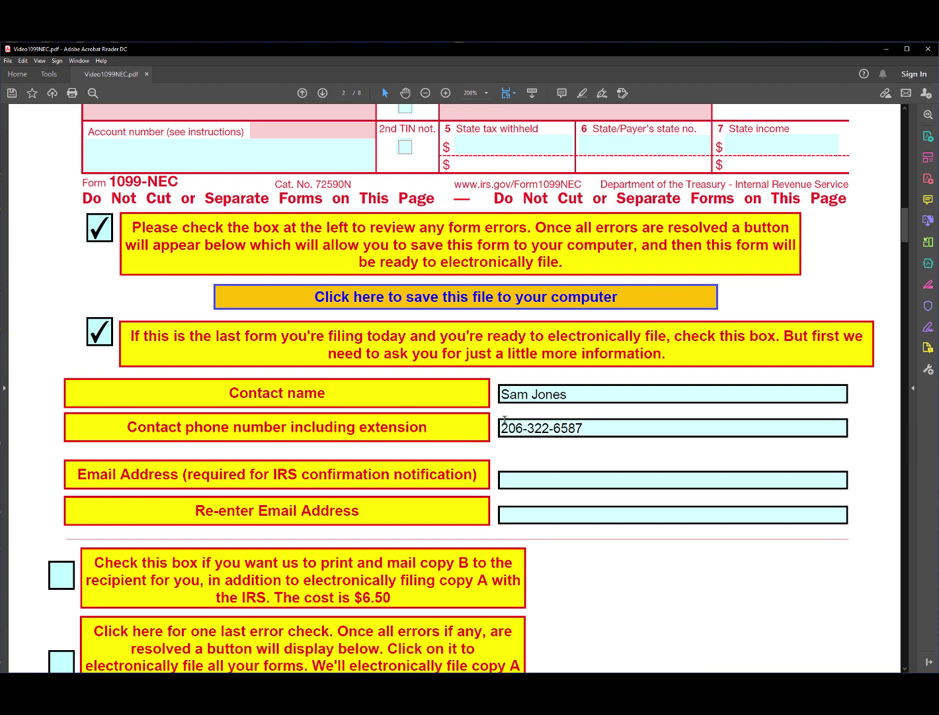
Enter the contact's e-mail address and re-enter it in the confirmation field.
click(503, 476)
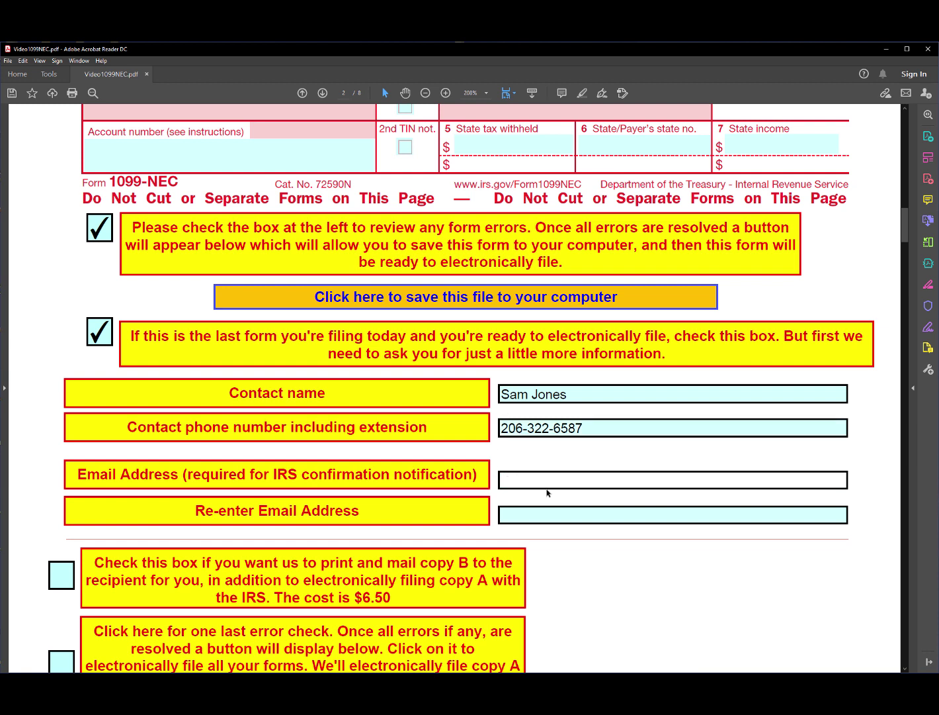
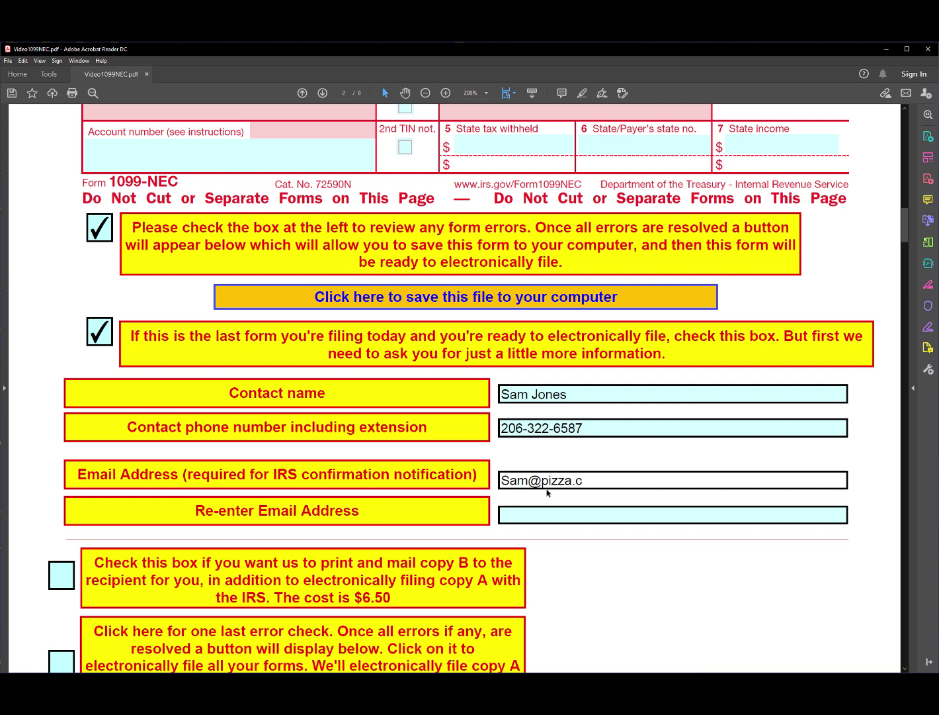
click(541, 513)
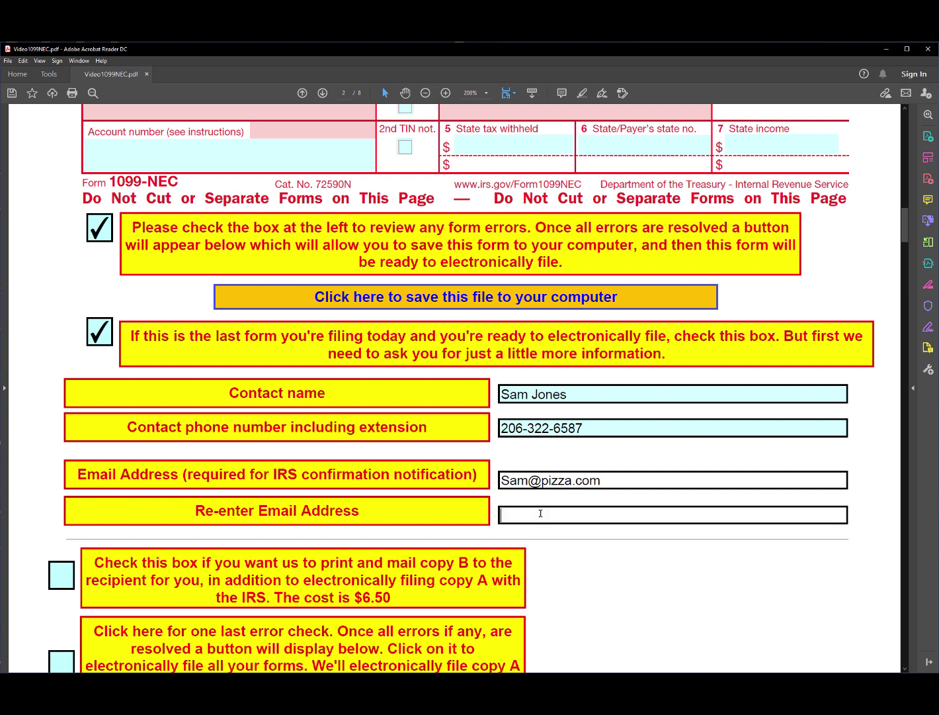
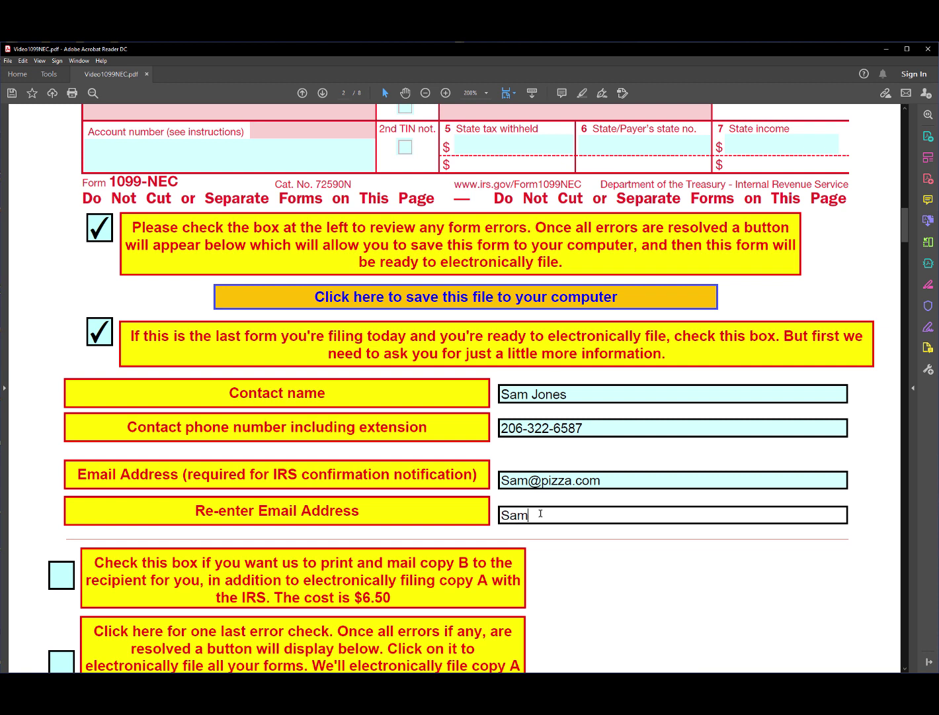
key(Return)
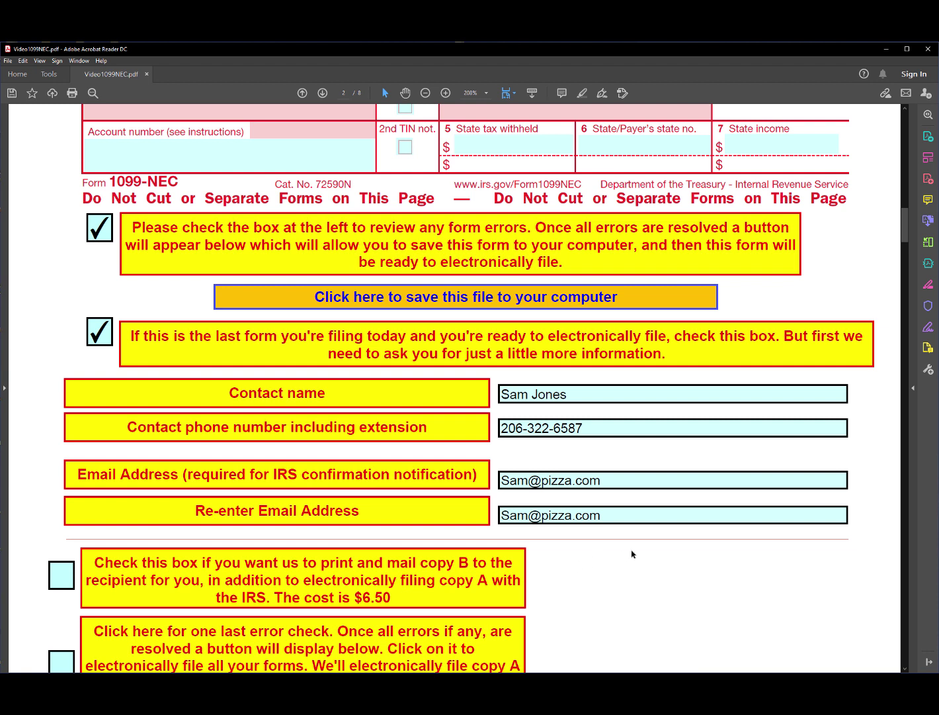
Request print-and-mail of copy B for 4 forms, totalling 26.00.
scroll(632, 553, down, 1)
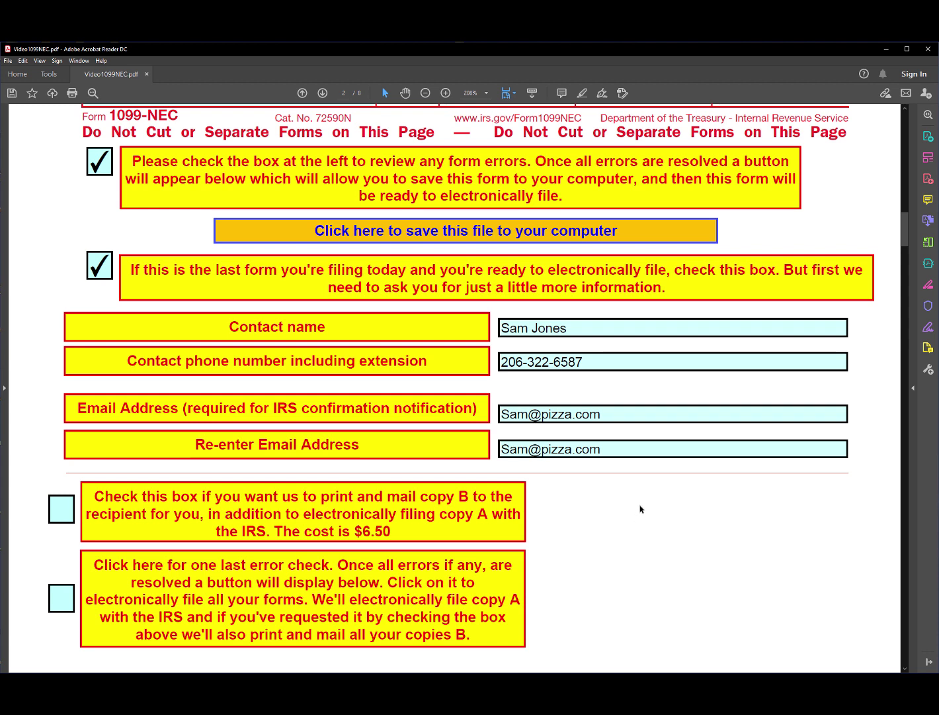
click(57, 509)
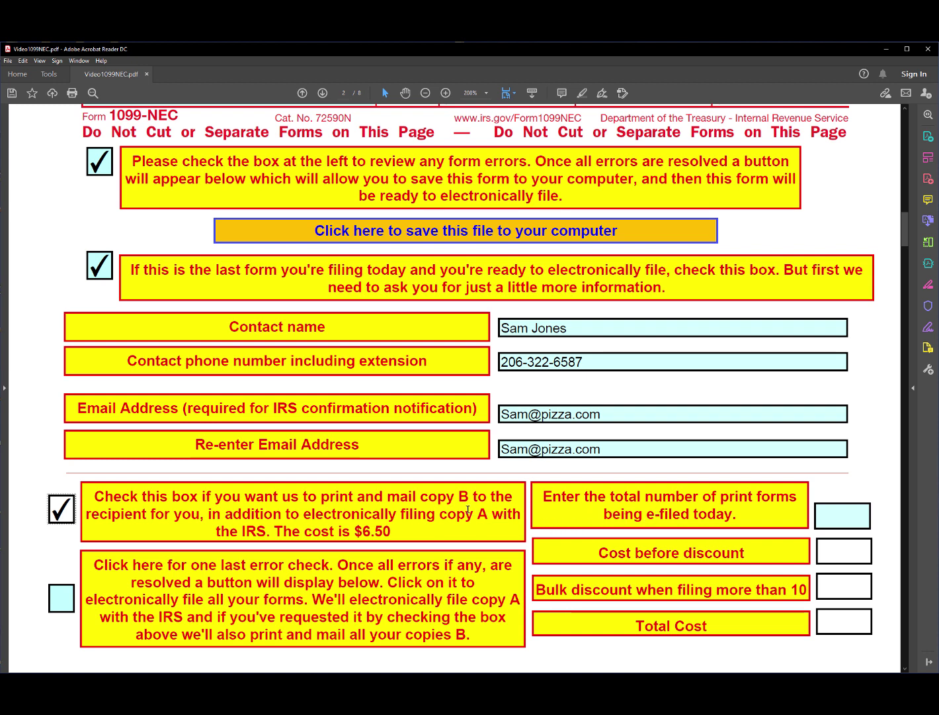
click(840, 512)
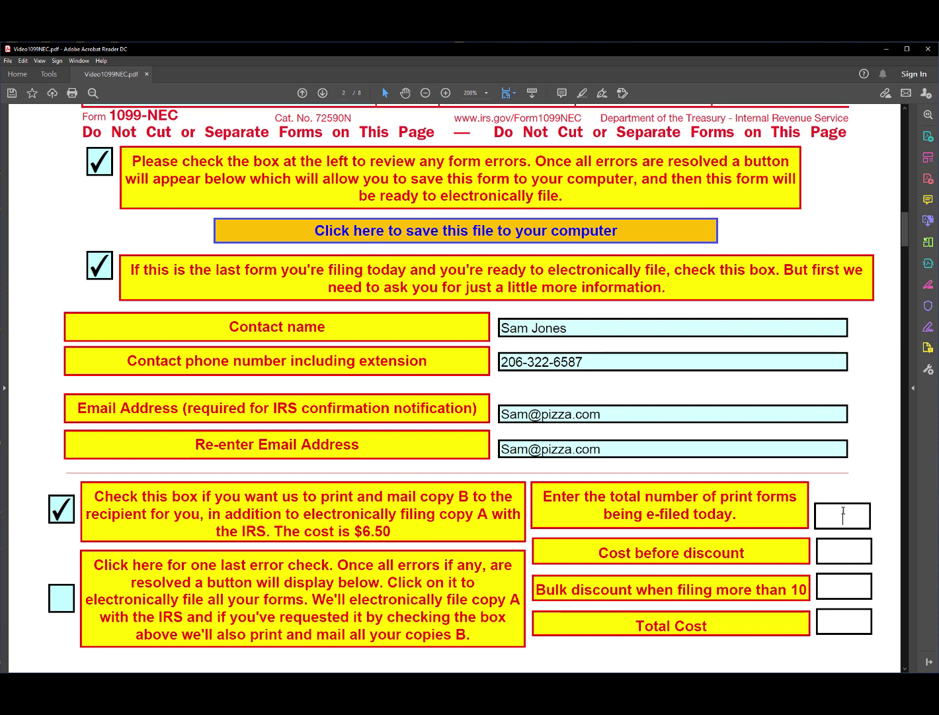
text(4)
click(868, 470)
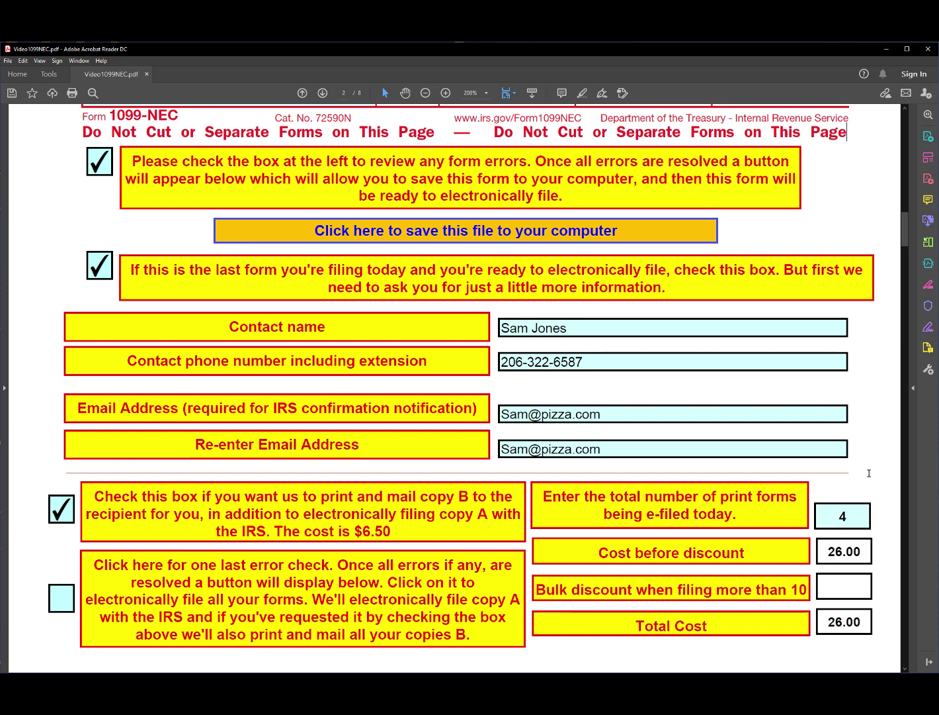
scroll(868, 424, down, 1)
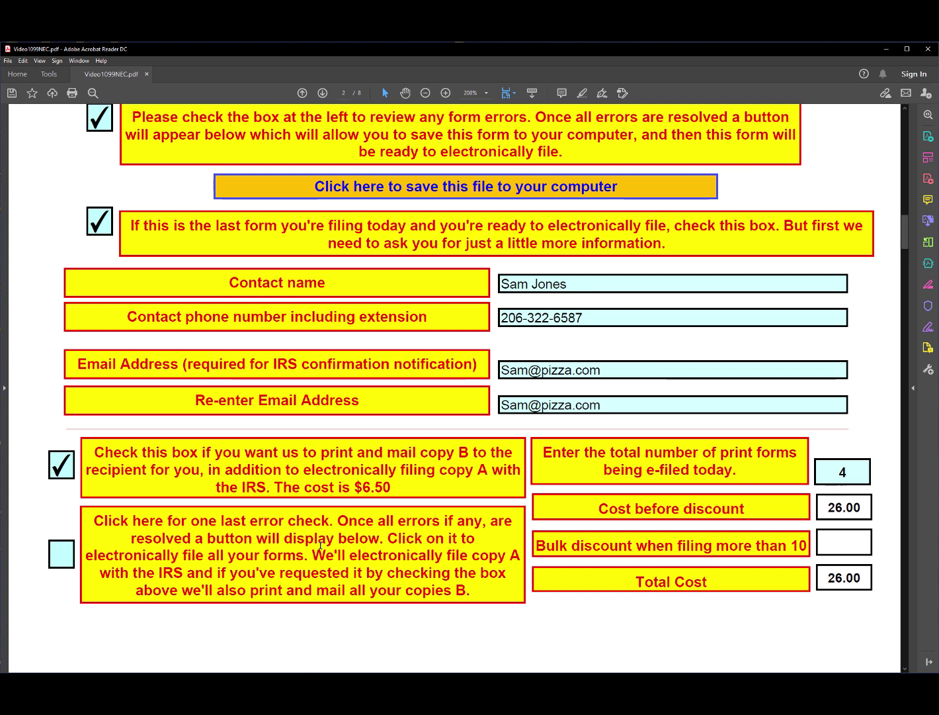
Tick the final error check and choose to e-file online, accepting the save-first notice.
click(59, 559)
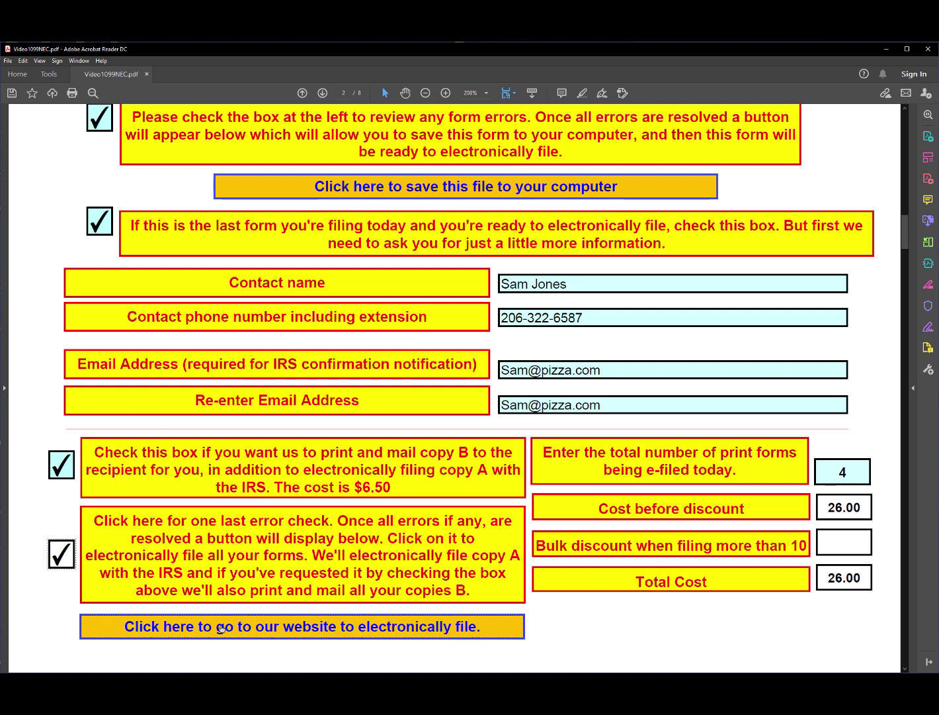
click(221, 627)
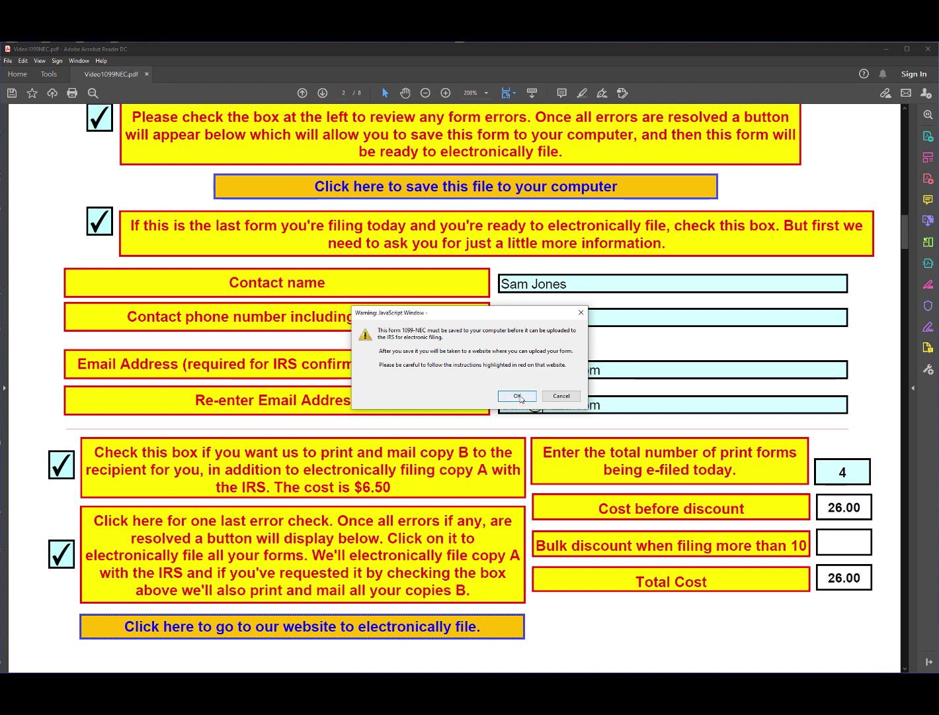
click(519, 395)
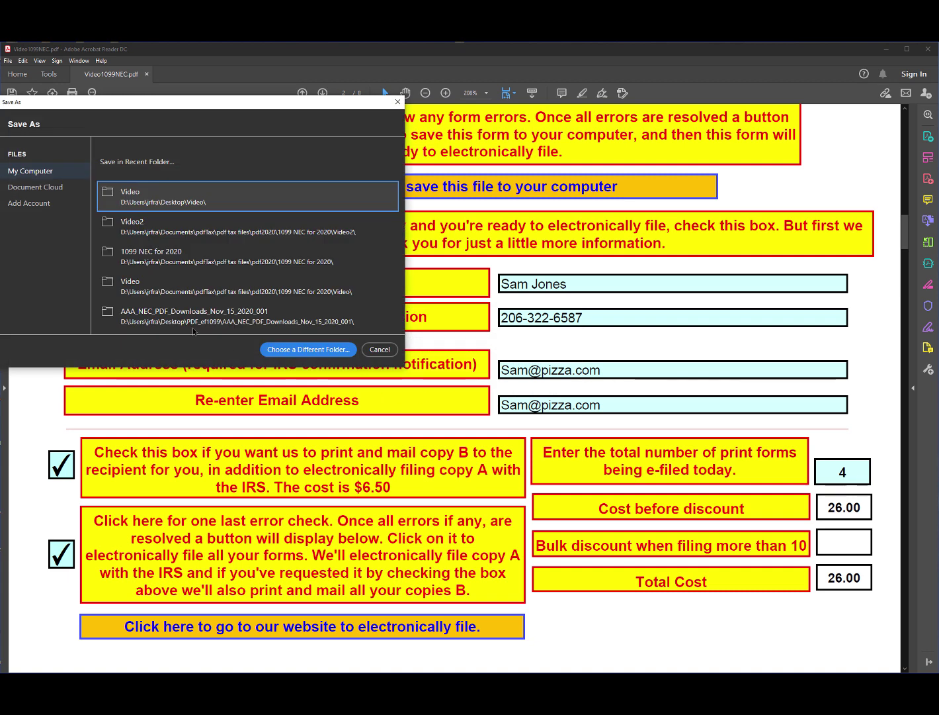
Save the form as Video1099NEC.pdf, replacing the existing file.
click(135, 192)
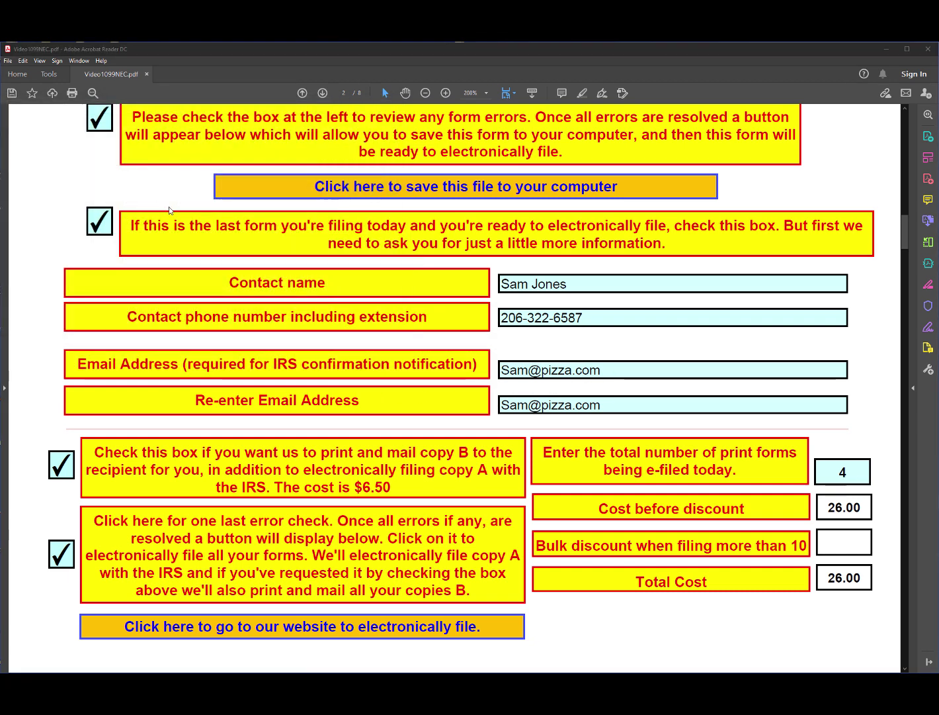
click(396, 381)
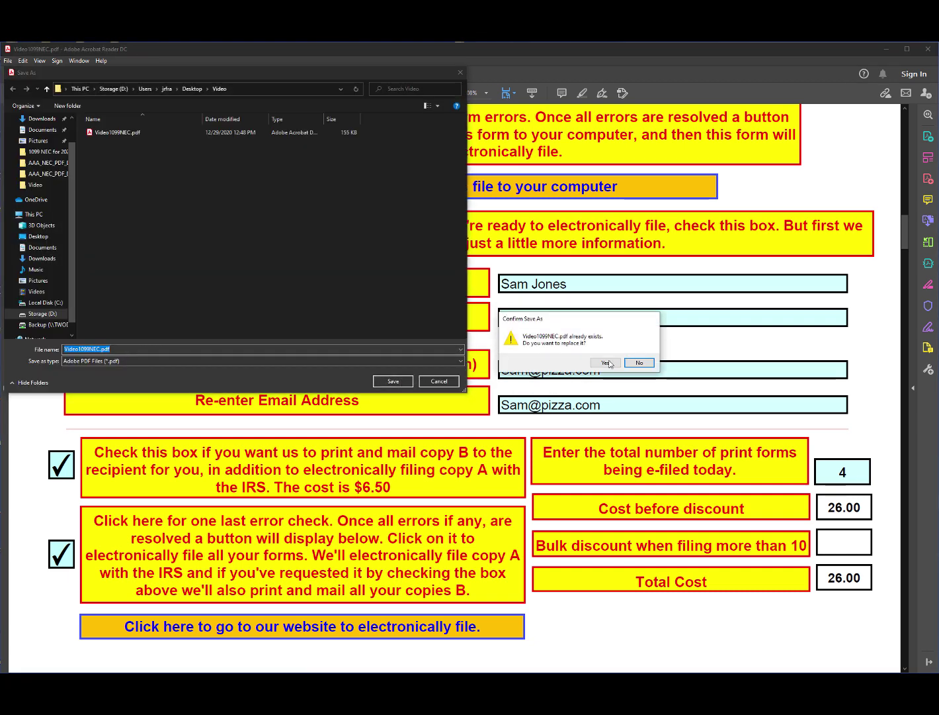
click(606, 362)
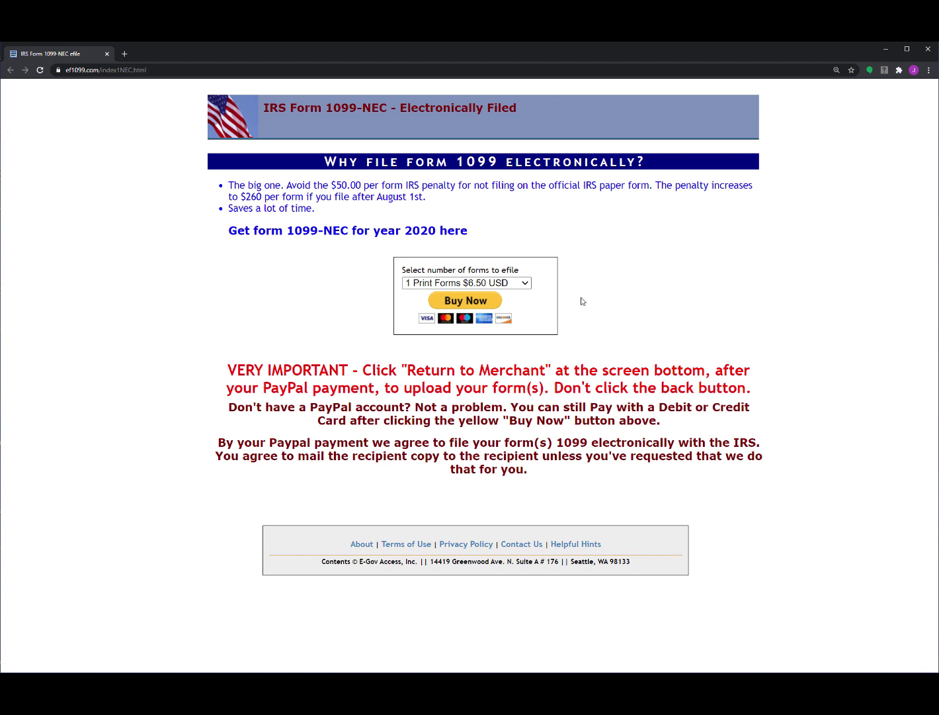
Choose '4 Print Forms $26.00 USD' as the number of forms to e-file.
click(526, 283)
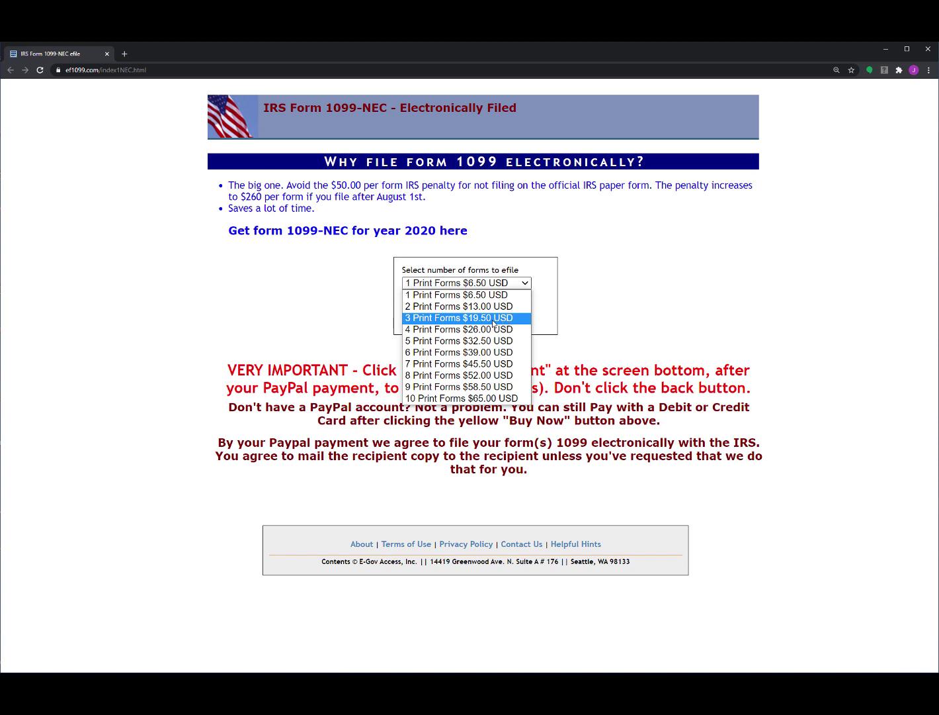
click(447, 333)
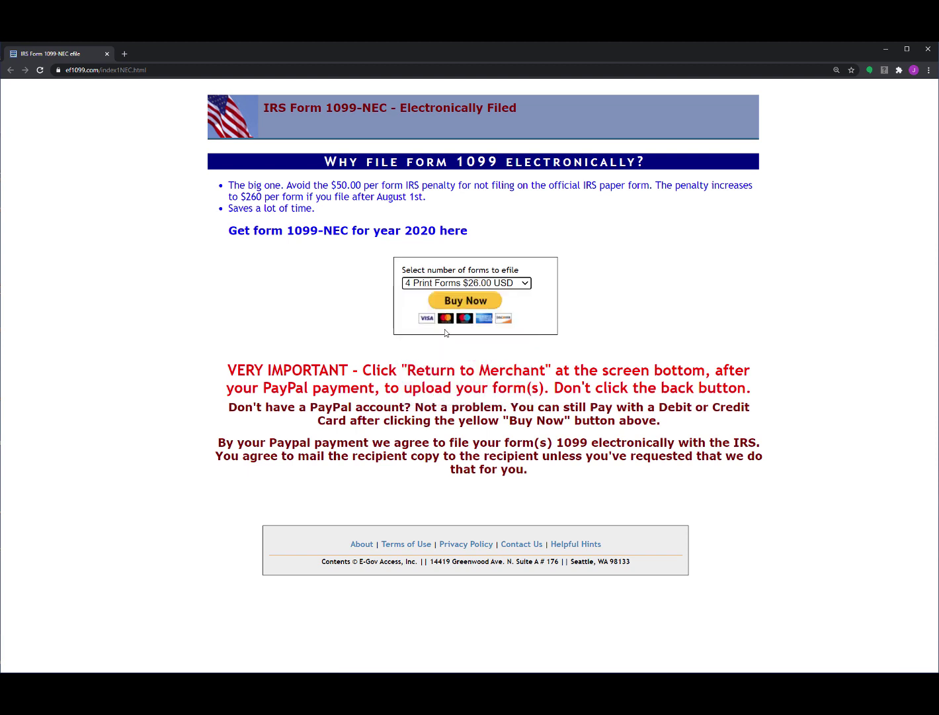
Buy the order through PayPal, paying $26.00 by debit or credit card.
click(474, 301)
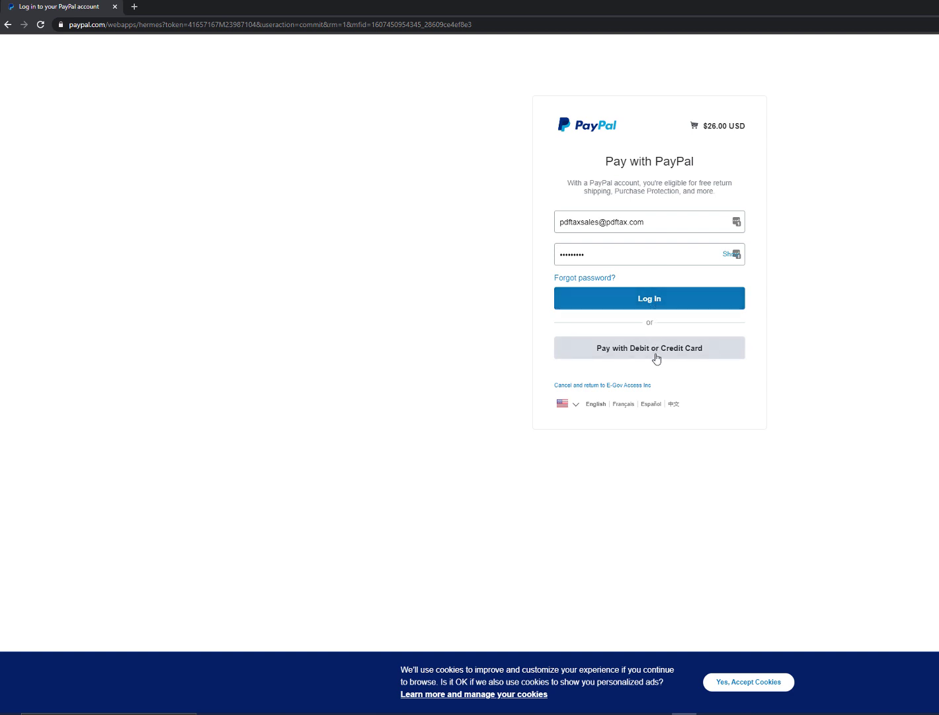
click(674, 351)
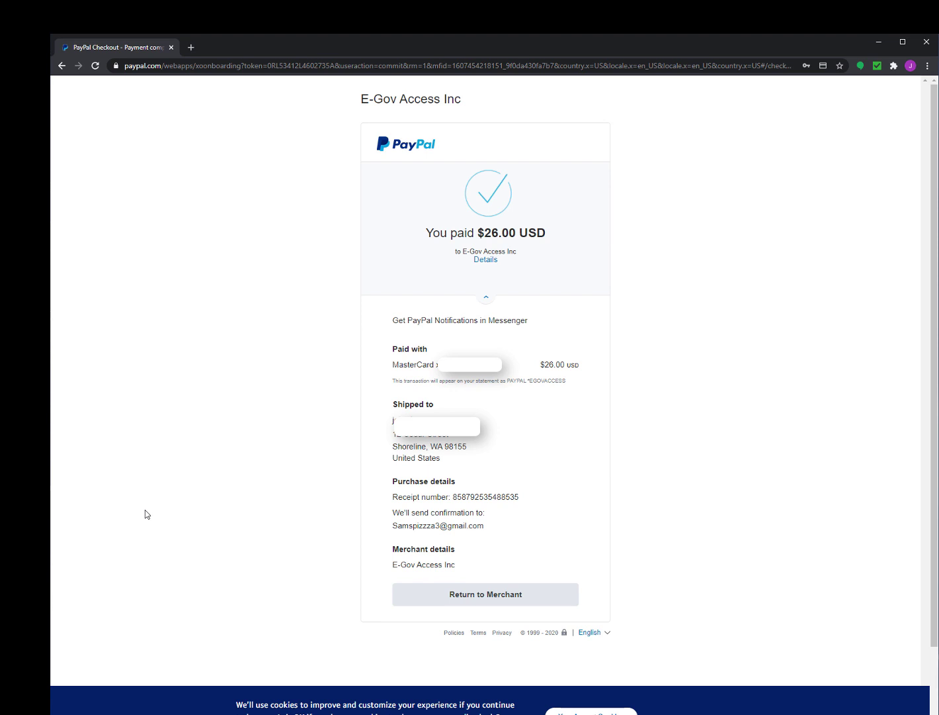
Back on ef1099.com, upload f1099necyr20zA.pdf after passing the reCAPTCHA check.
click(489, 593)
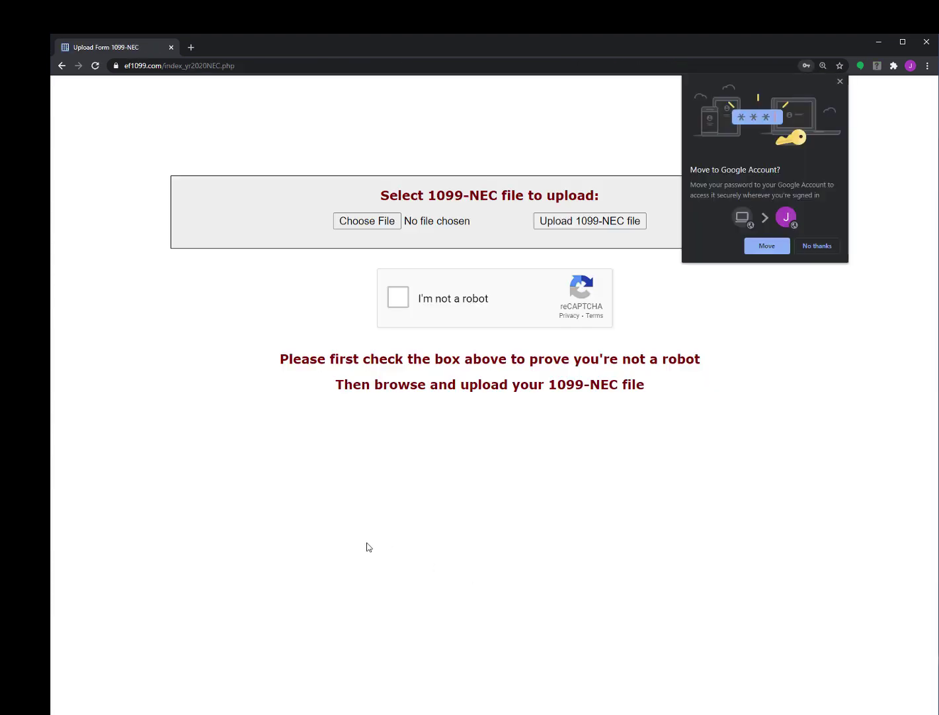
click(841, 81)
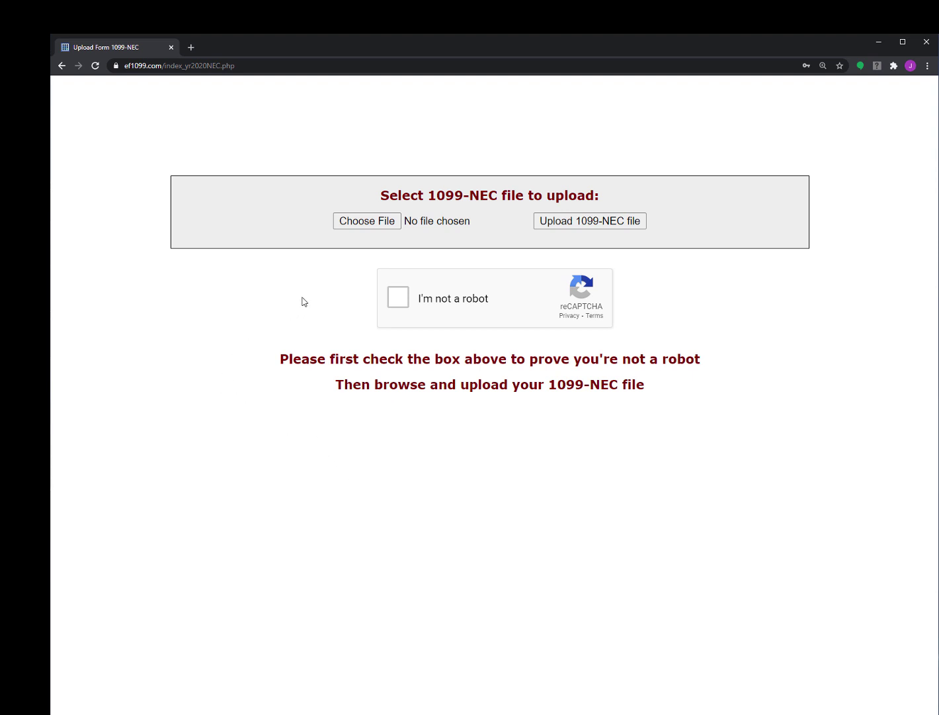
click(370, 225)
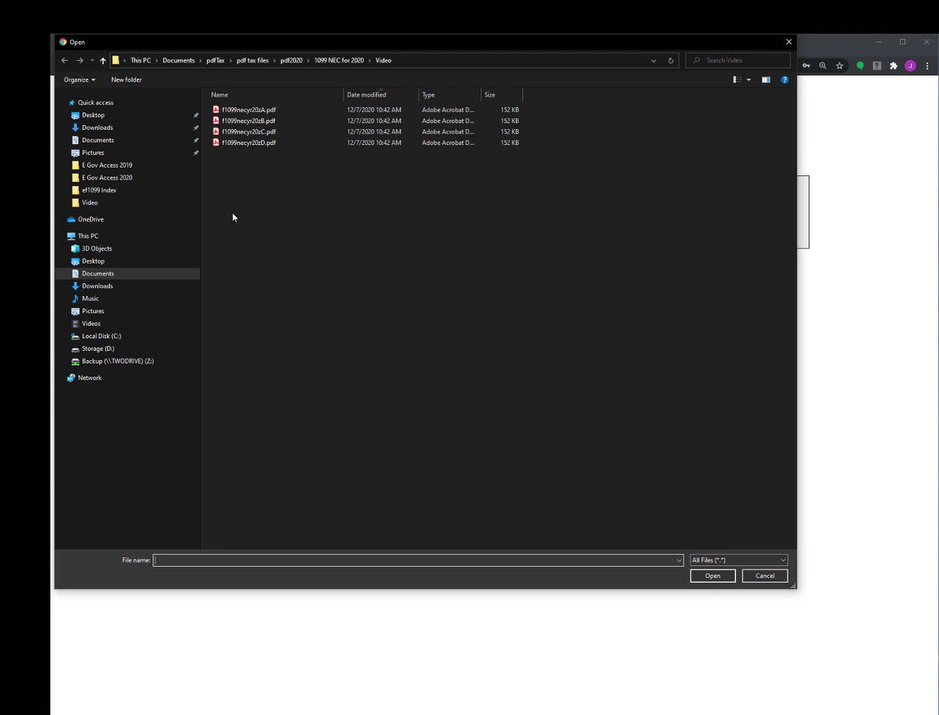
click(219, 111)
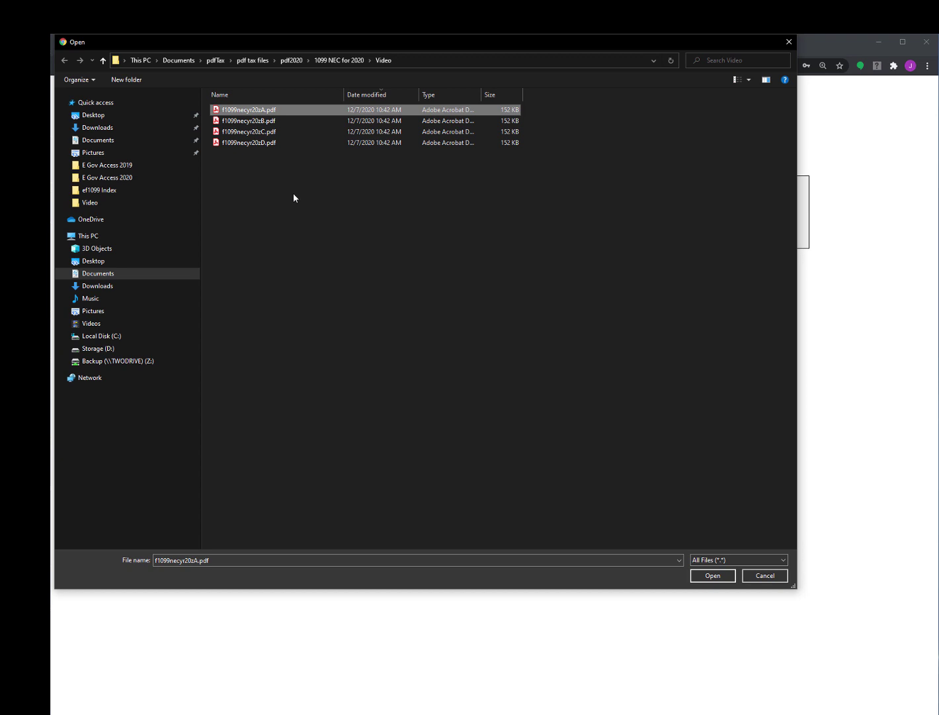
click(718, 576)
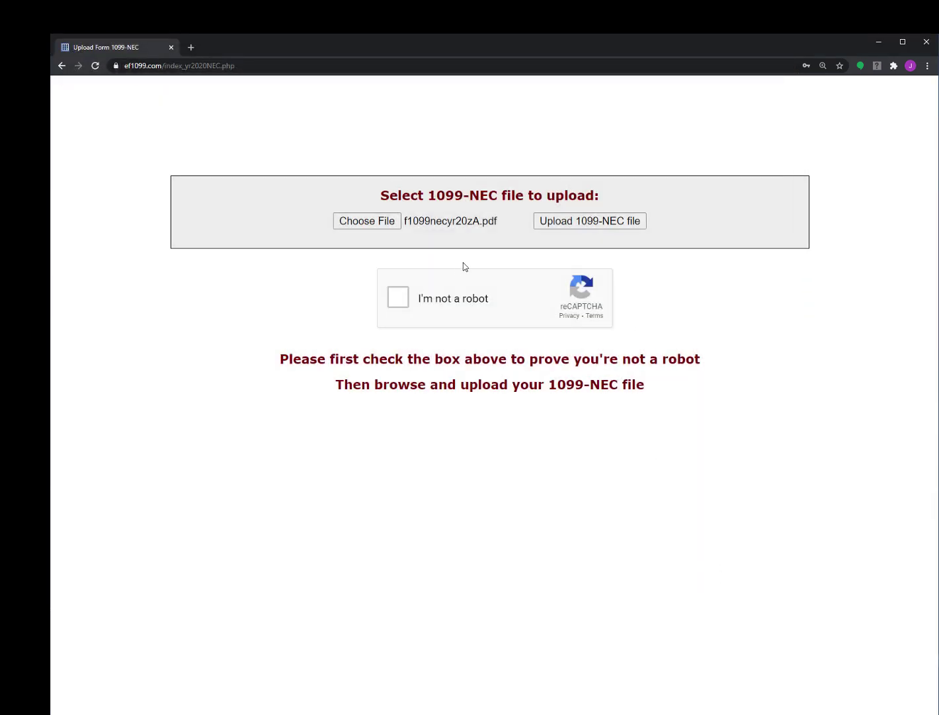
click(400, 301)
click(617, 225)
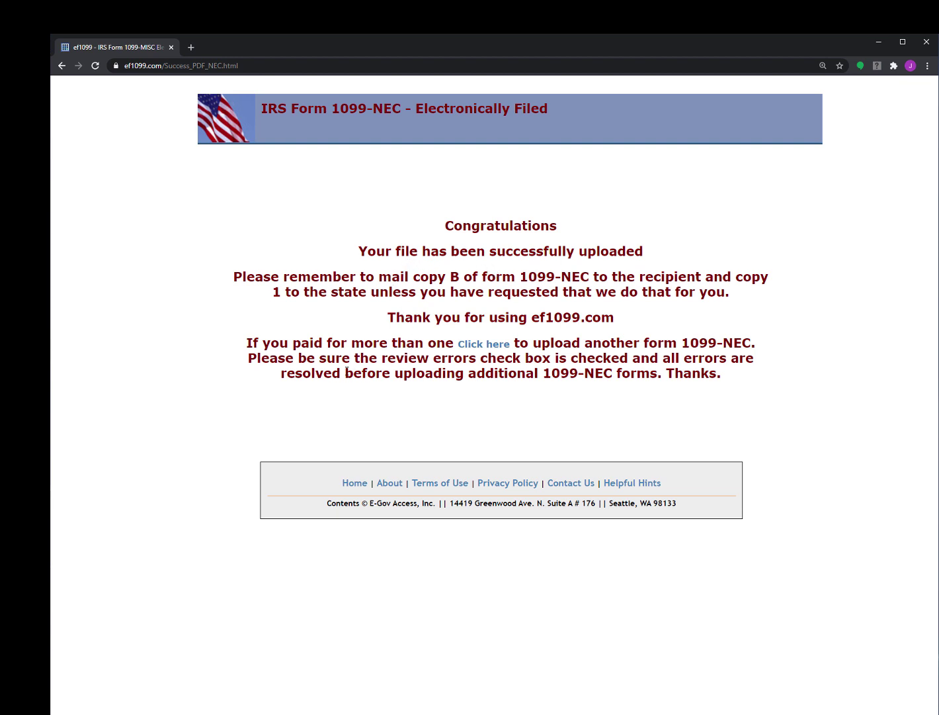
Upload the second file, f1099necyr20zB.pdf, passing the reCAPTCHA check again.
click(469, 348)
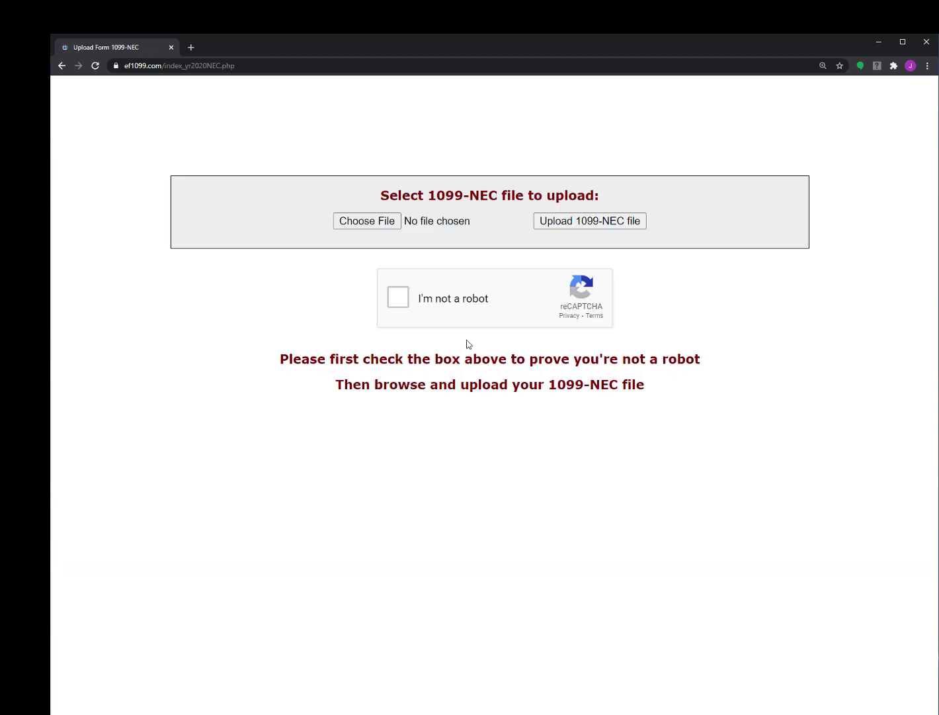
click(384, 221)
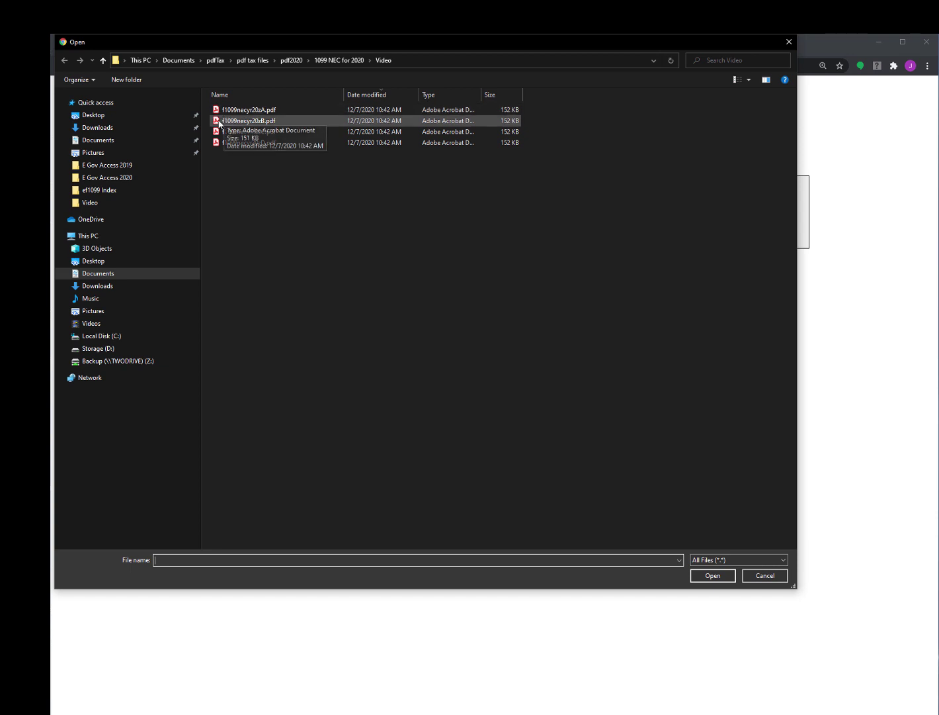
click(217, 123)
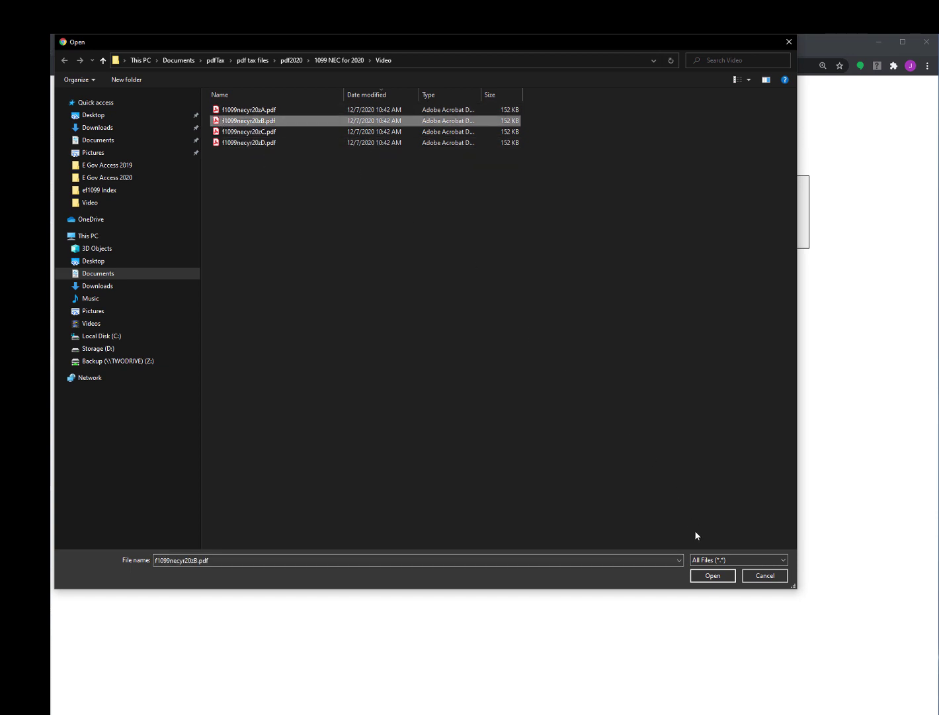
click(713, 575)
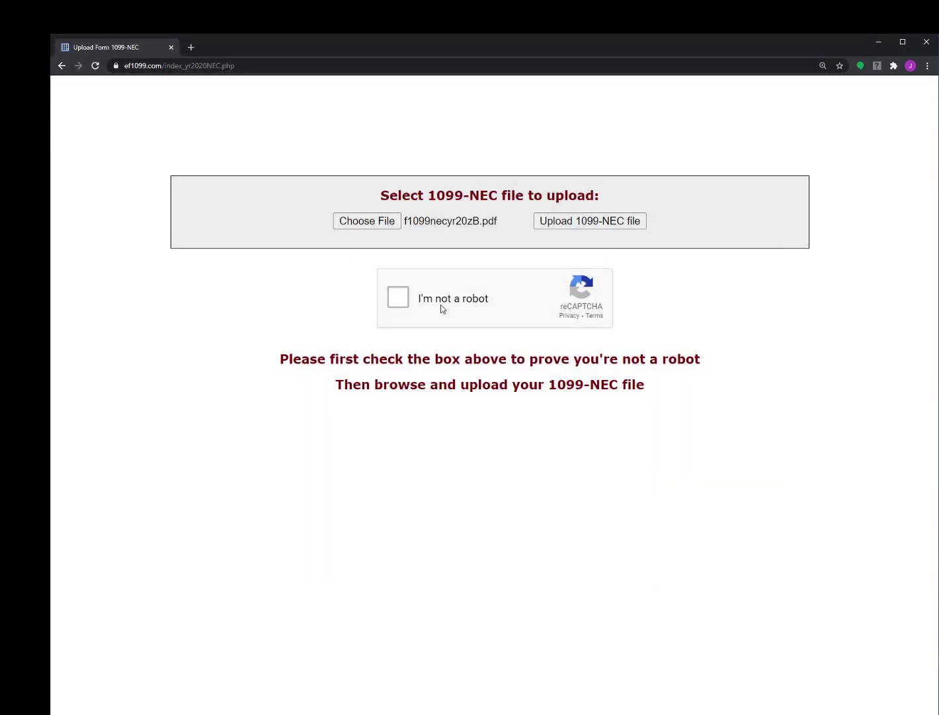
click(394, 299)
click(582, 222)
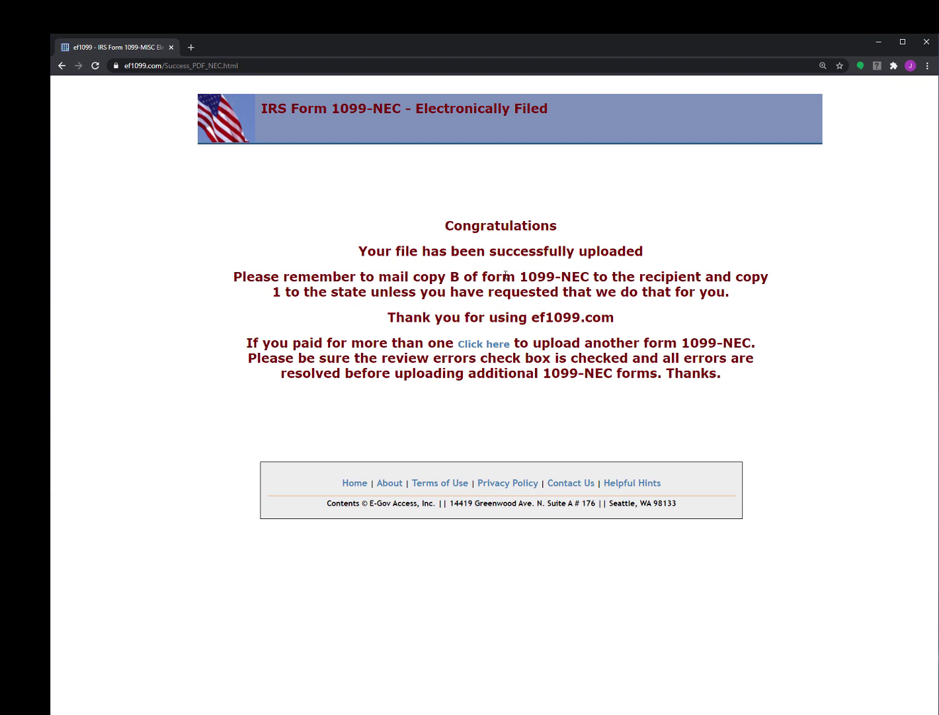
Upload the third form, f1099necyr20zC.pdf, to ef1099.com after passing the reCAPTCHA check.
click(498, 346)
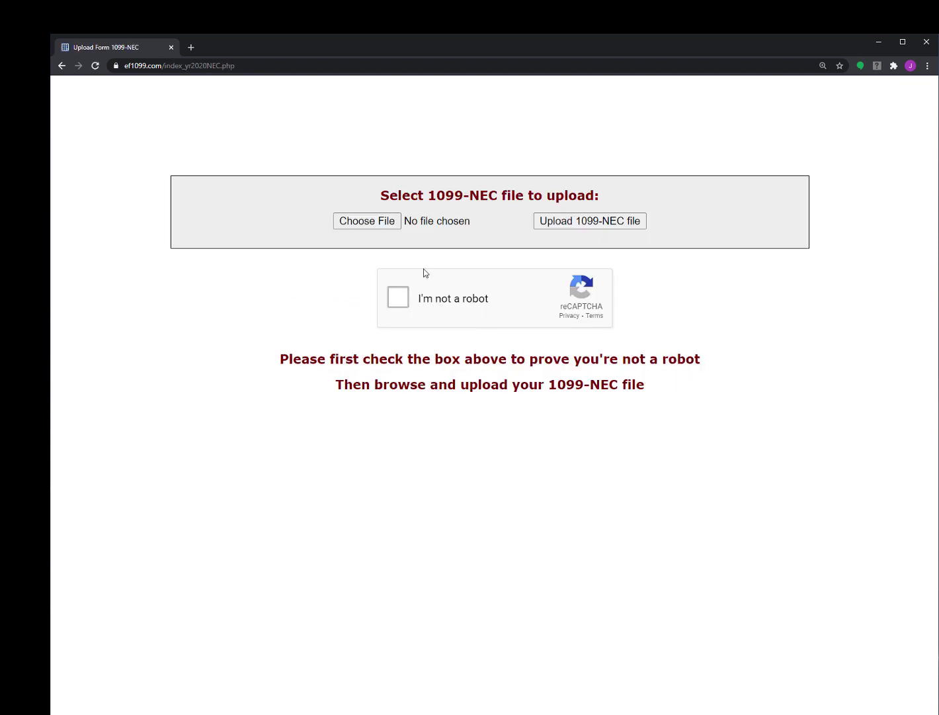
click(375, 223)
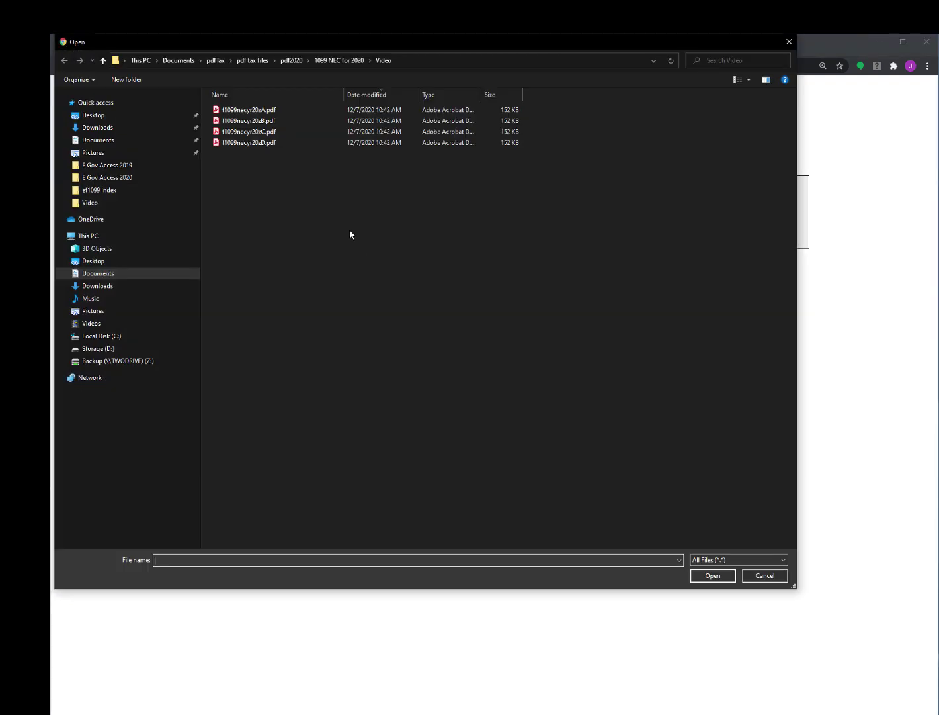
click(217, 132)
click(724, 577)
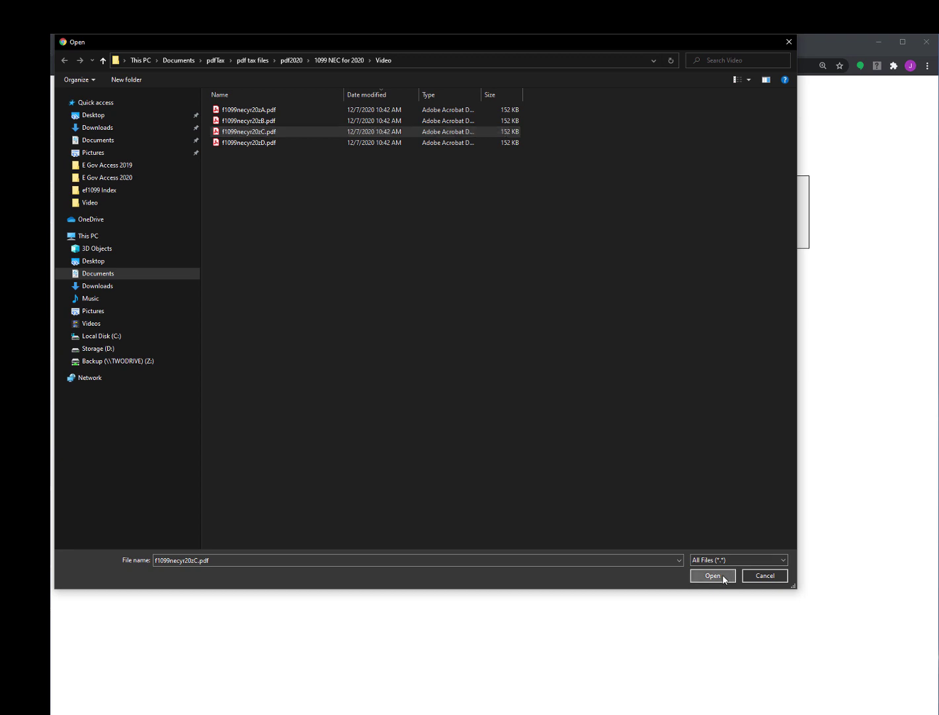
click(395, 301)
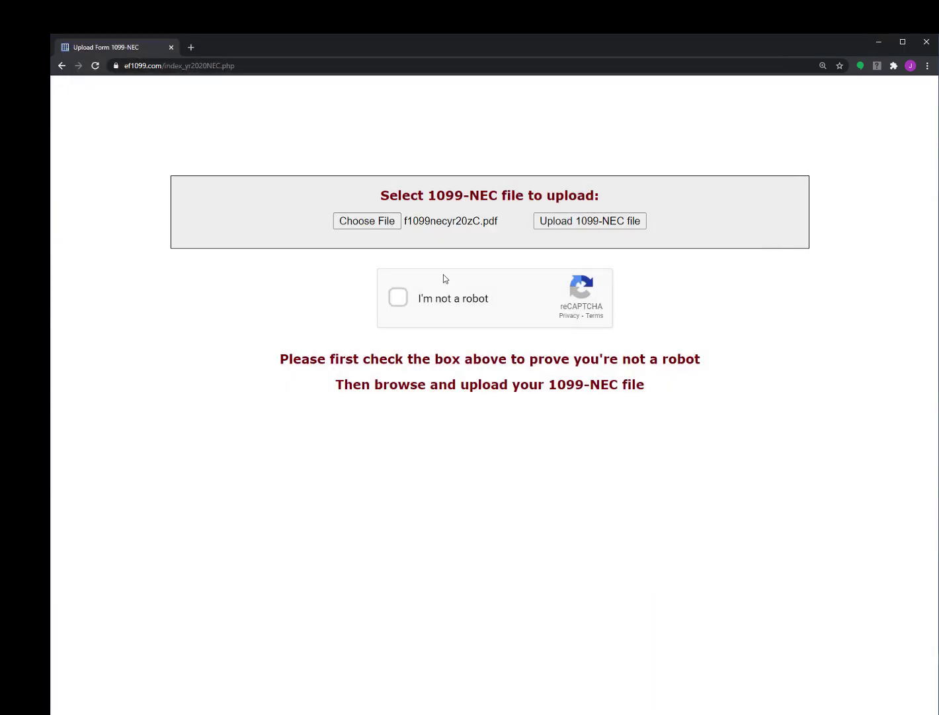
click(577, 224)
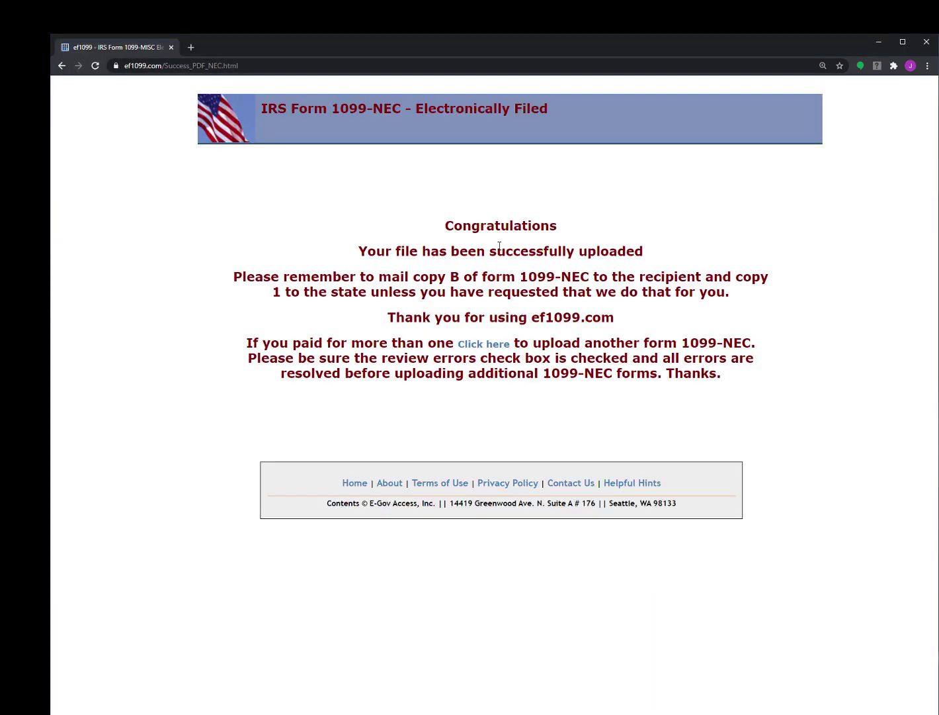
Upload the fourth form, f1099necyr20zD.pdf, after passing the reCAPTCHA check.
click(500, 344)
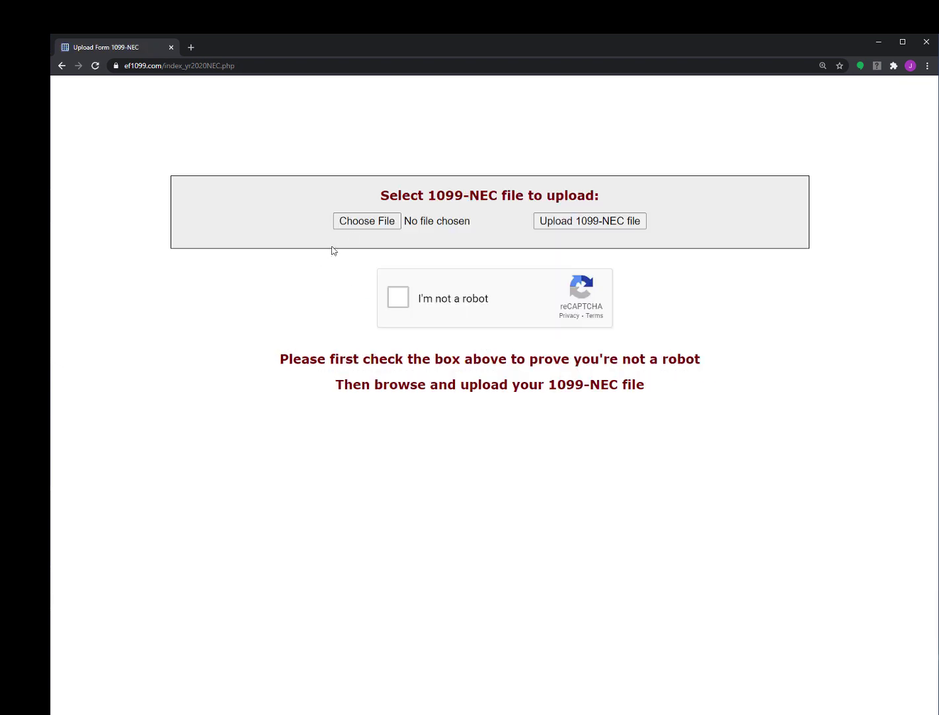
click(358, 224)
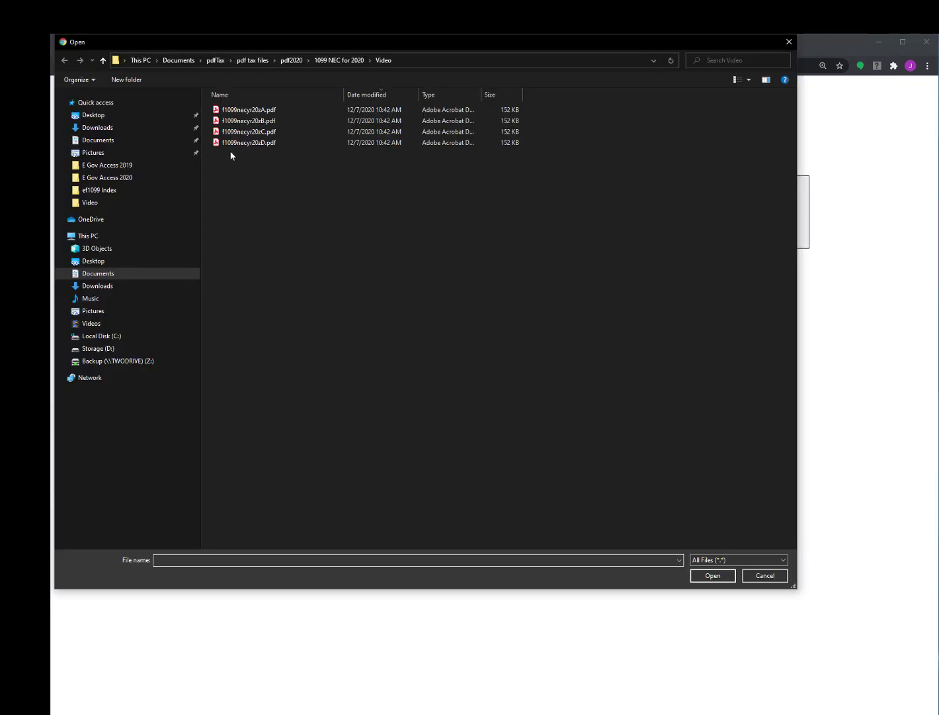
click(218, 143)
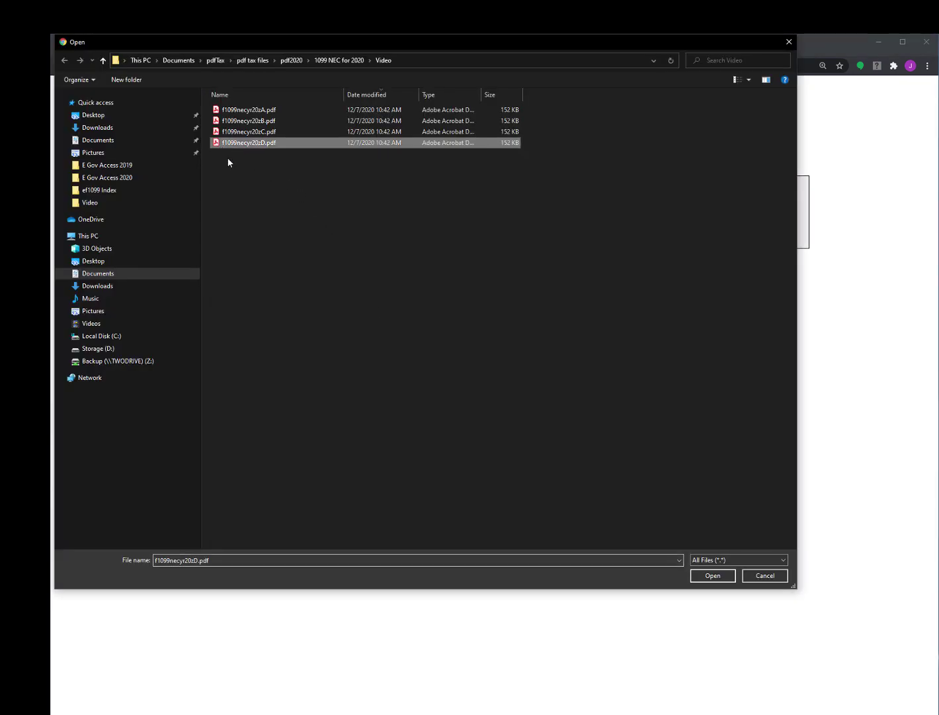
click(714, 575)
click(399, 298)
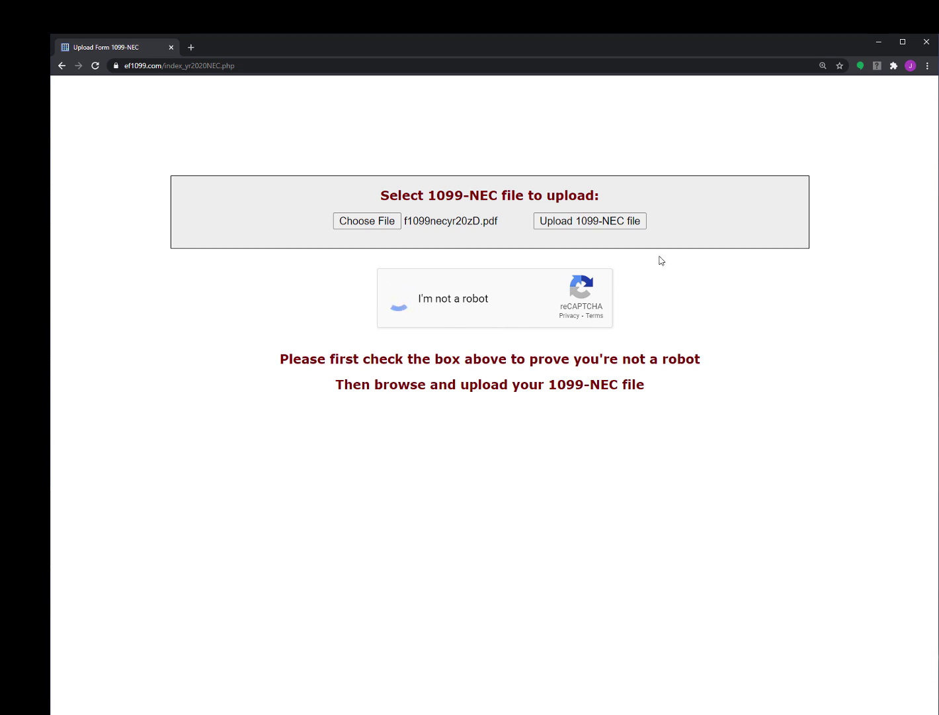
click(630, 224)
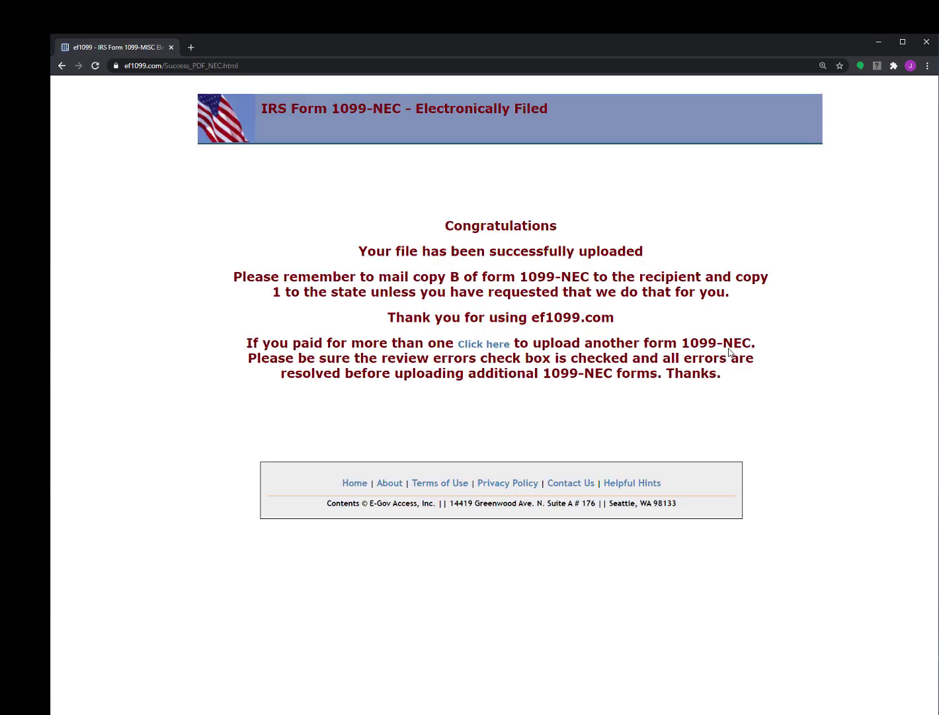